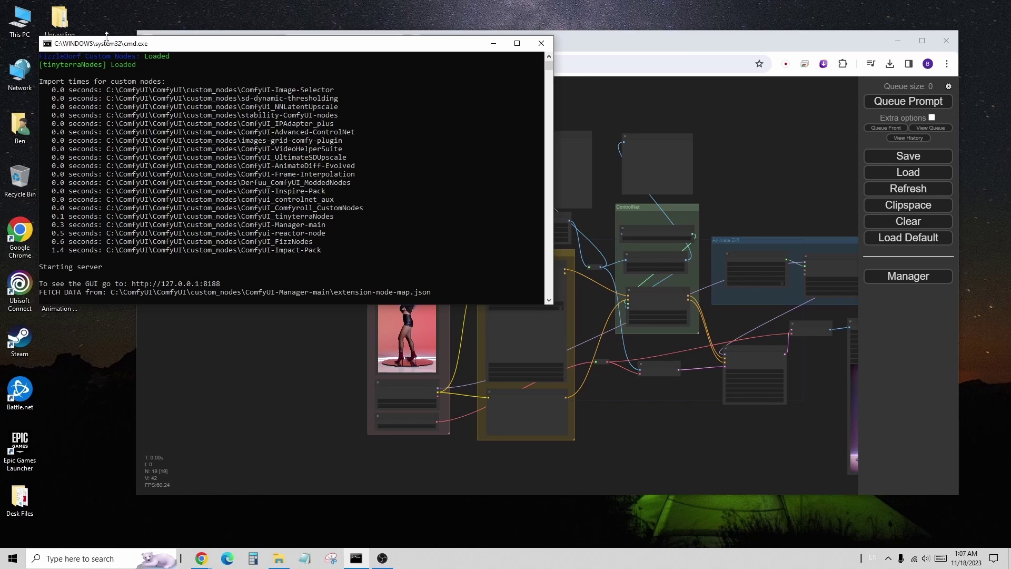
Download mm_sdxl_v10_beta.ckpt from the guoyww/animatediff file list into the models folder of ComfyUI-AnimateDiff-Evolved.
click(615, 39)
click(216, 41)
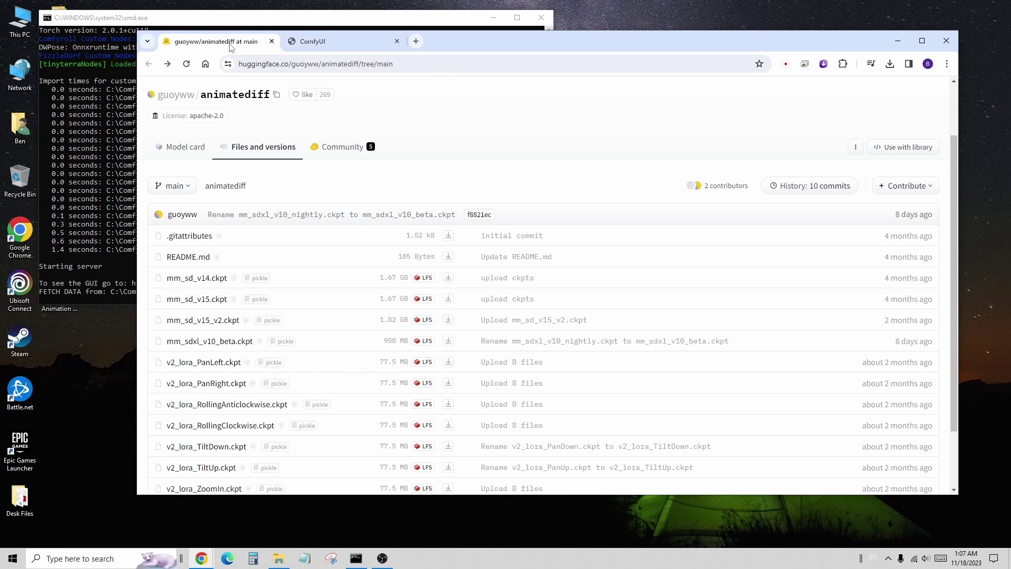
scroll(230, 162, up, 2)
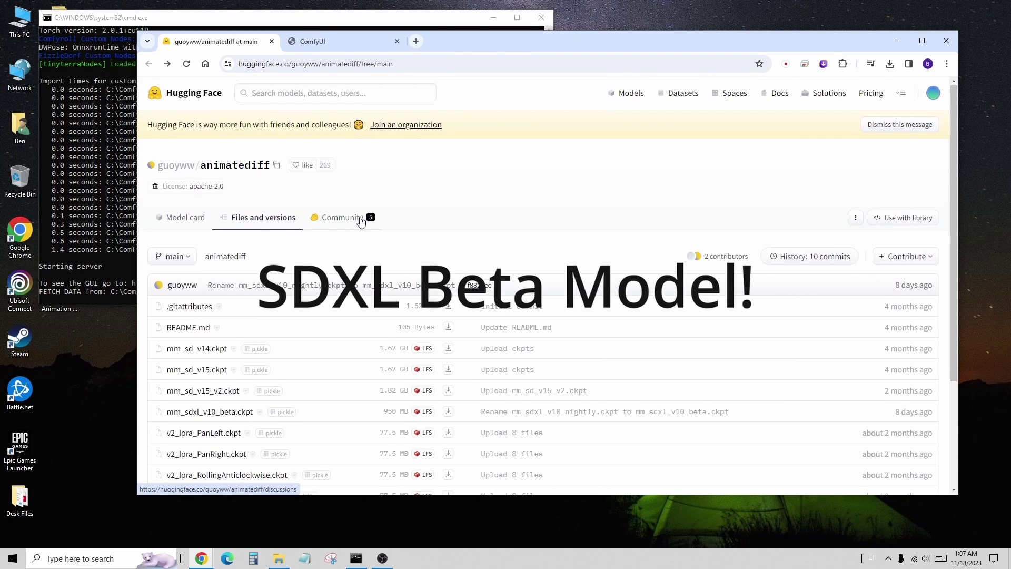
scroll(361, 222, down, 3)
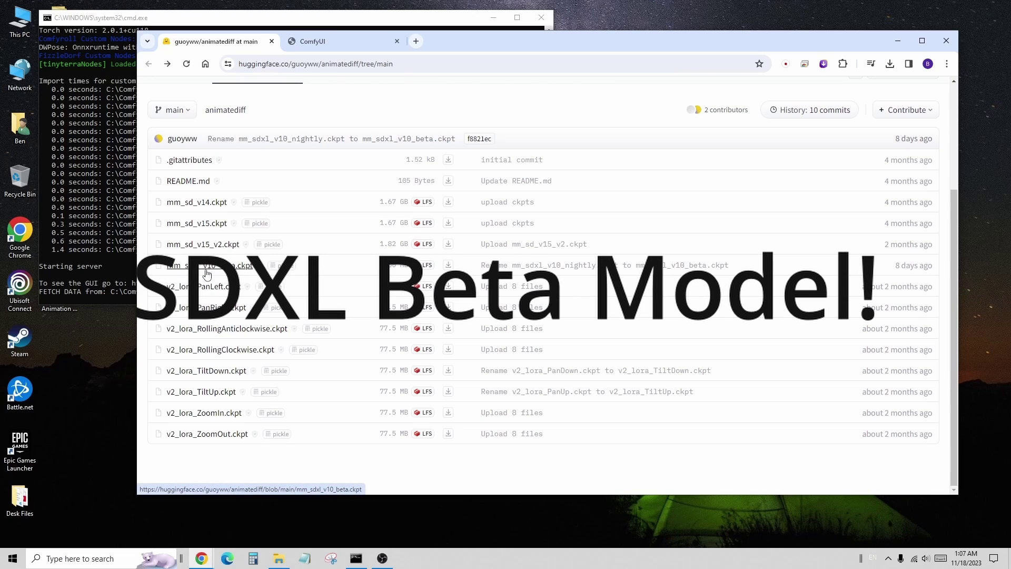
drag(159, 272, 747, 270)
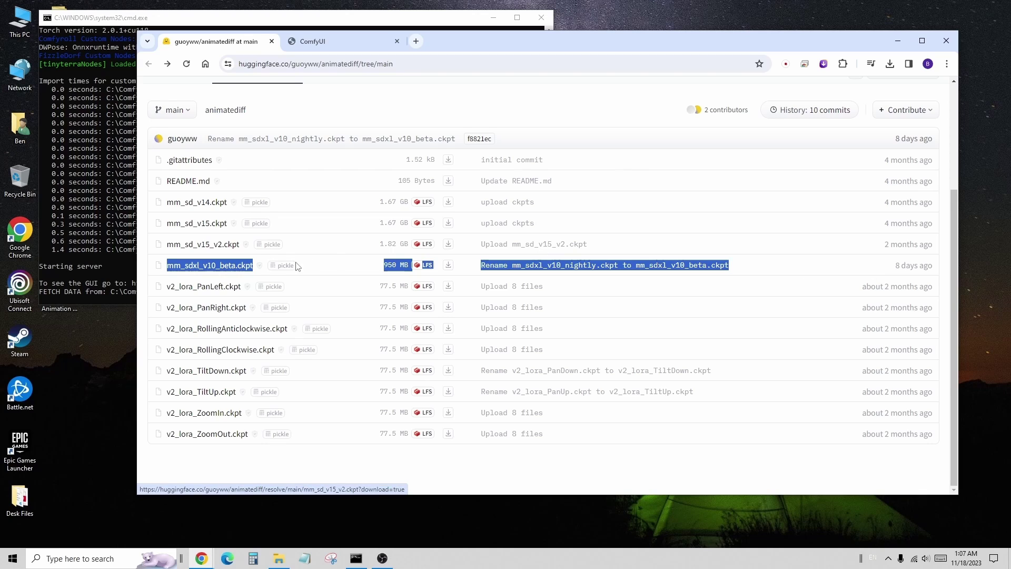
click(220, 270)
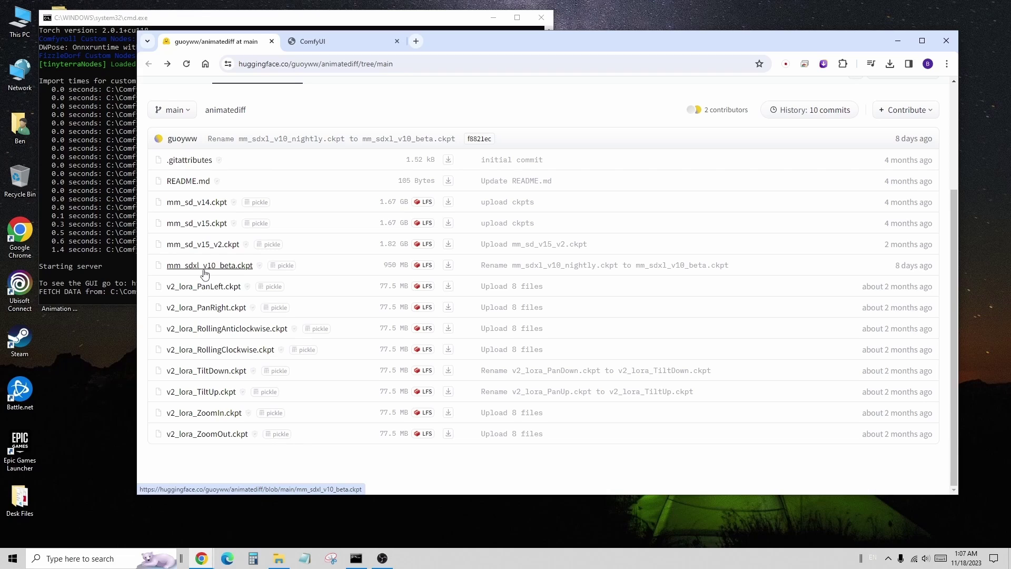
drag(145, 269, 729, 267)
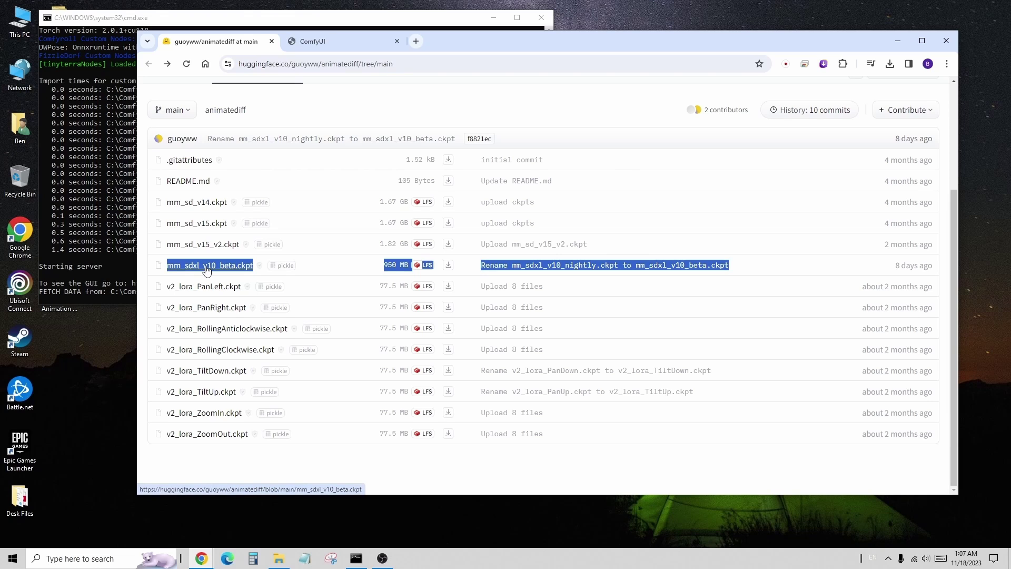
click(332, 271)
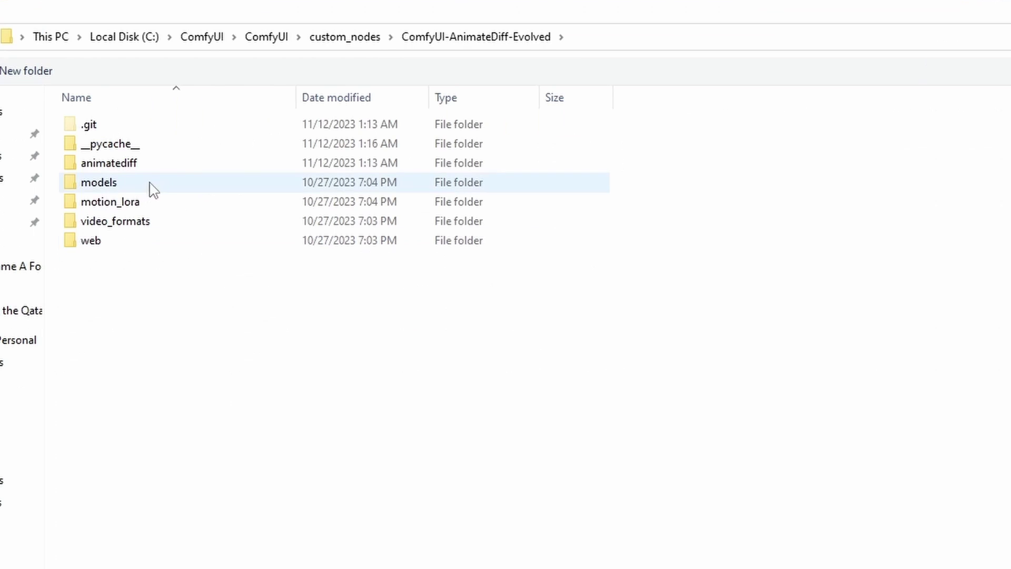
double_click(194, 189)
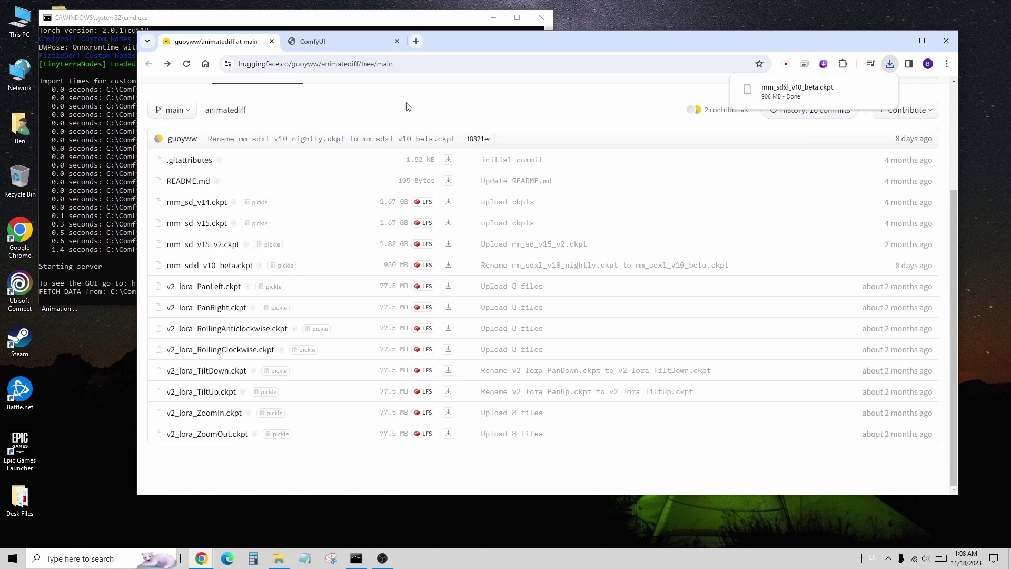
Switch to the ComfyUI workflow and set the AnimateDiff Loader's model_name to mm_sdxl_v10_beta.ckpt.
click(345, 44)
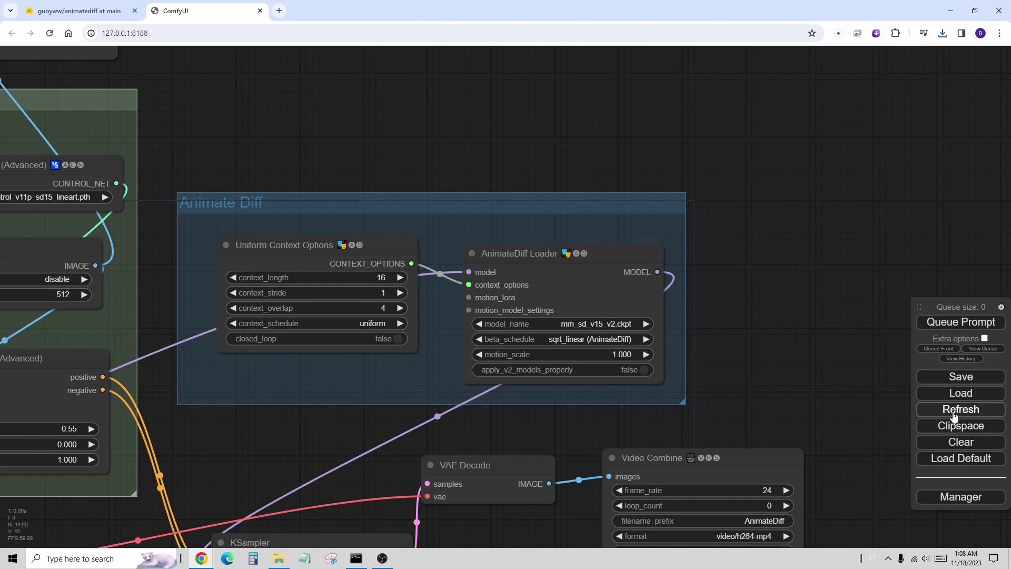
click(622, 326)
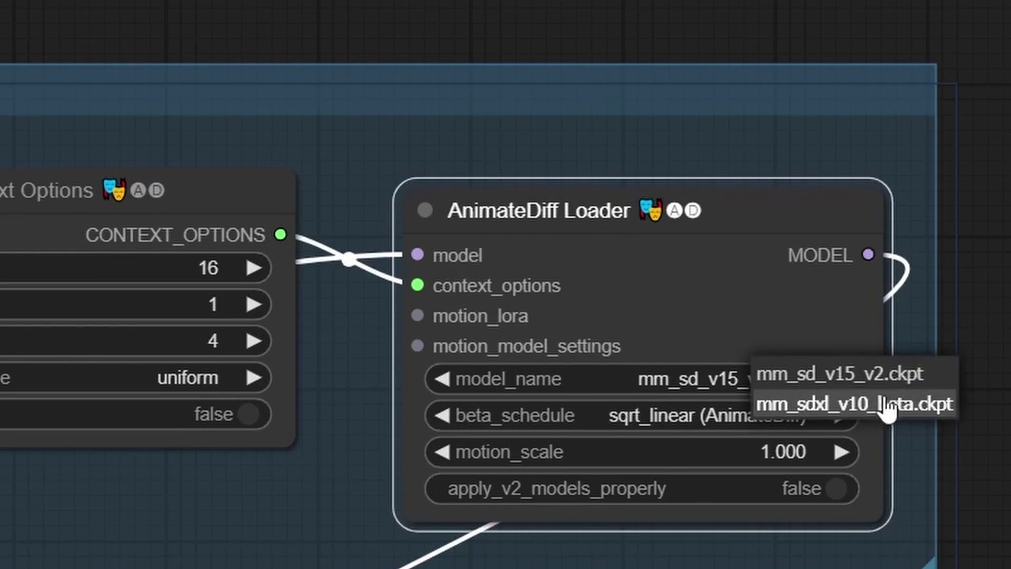
click(933, 407)
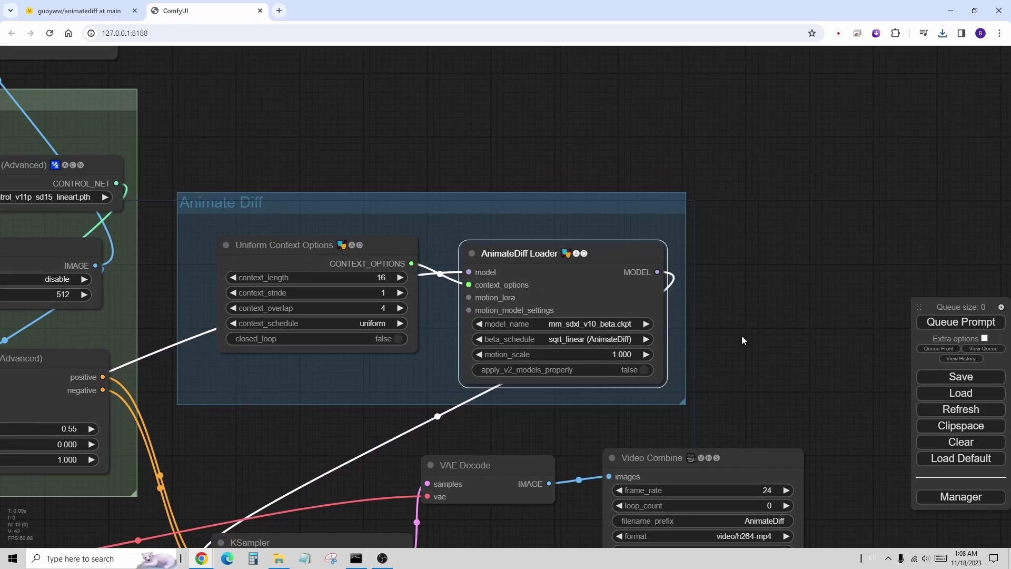
Set the checkpoint to sdxlUnstableDiffusers_v8HeavensWrathVAE.safetensors and the Load VAE node's file to sdxl_vae.safetensors.
scroll(742, 336, down, 2)
scroll(742, 336, up, 7)
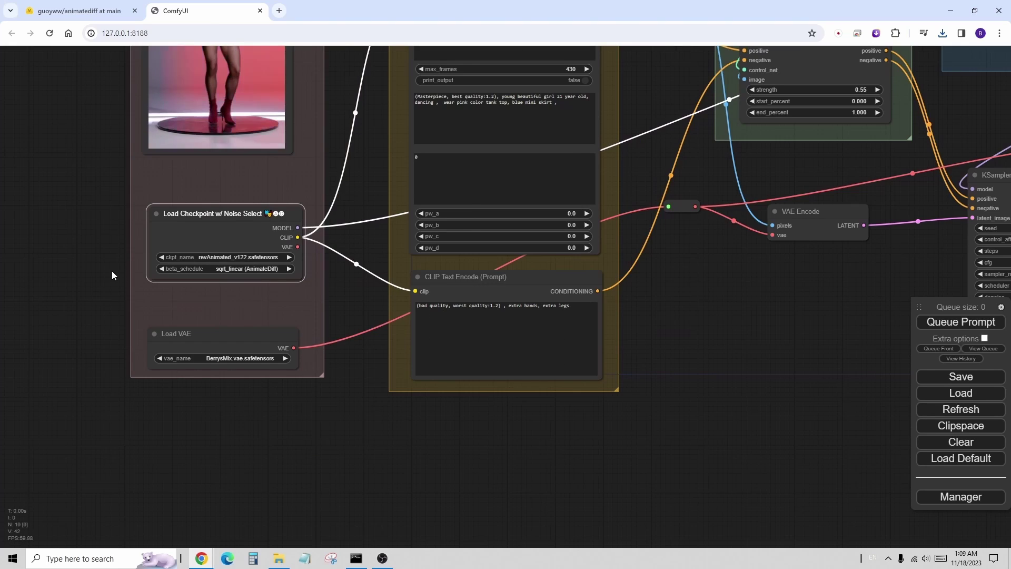
scroll(110, 271, up, 4)
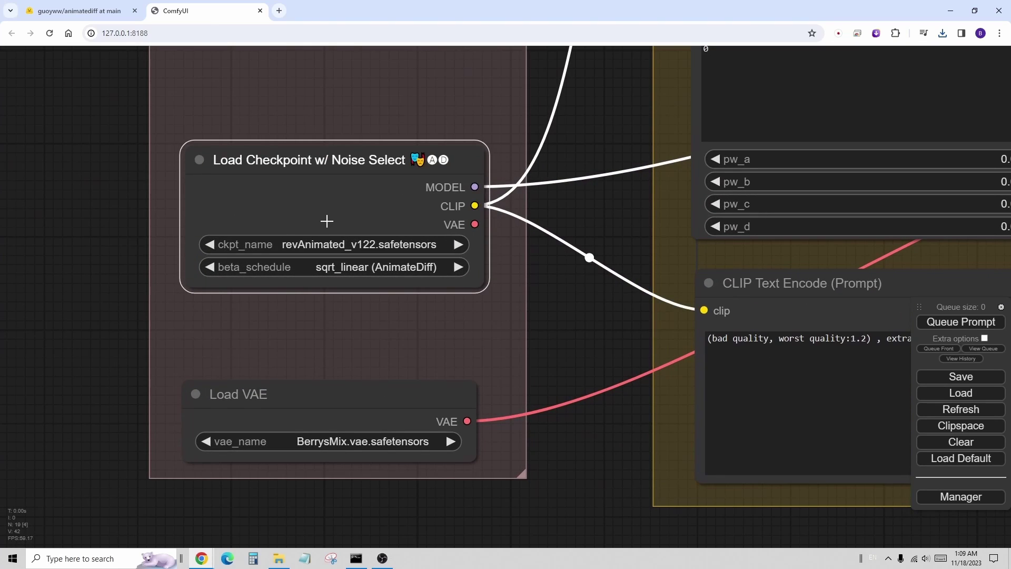
click(325, 244)
click(310, 425)
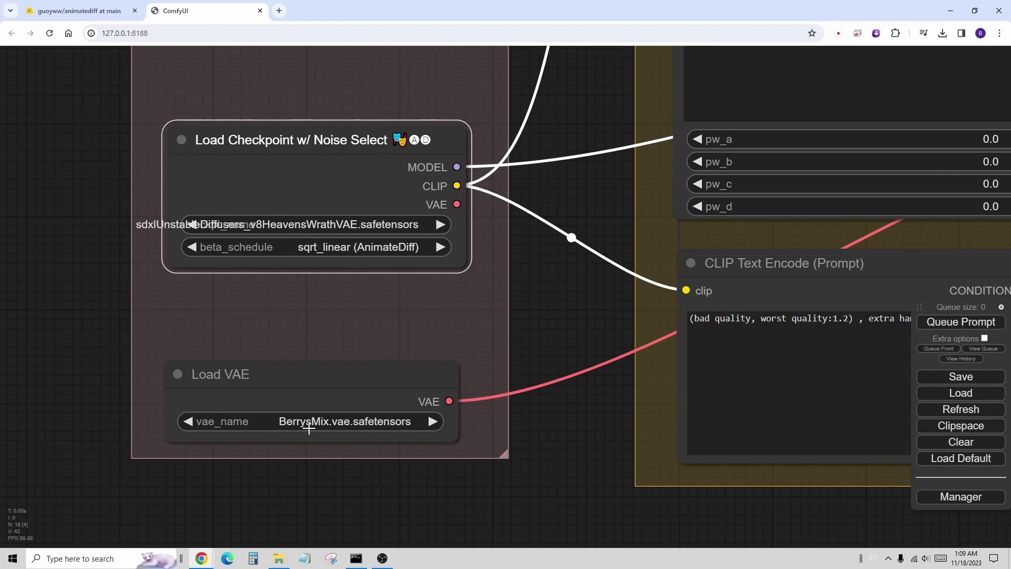
click(548, 304)
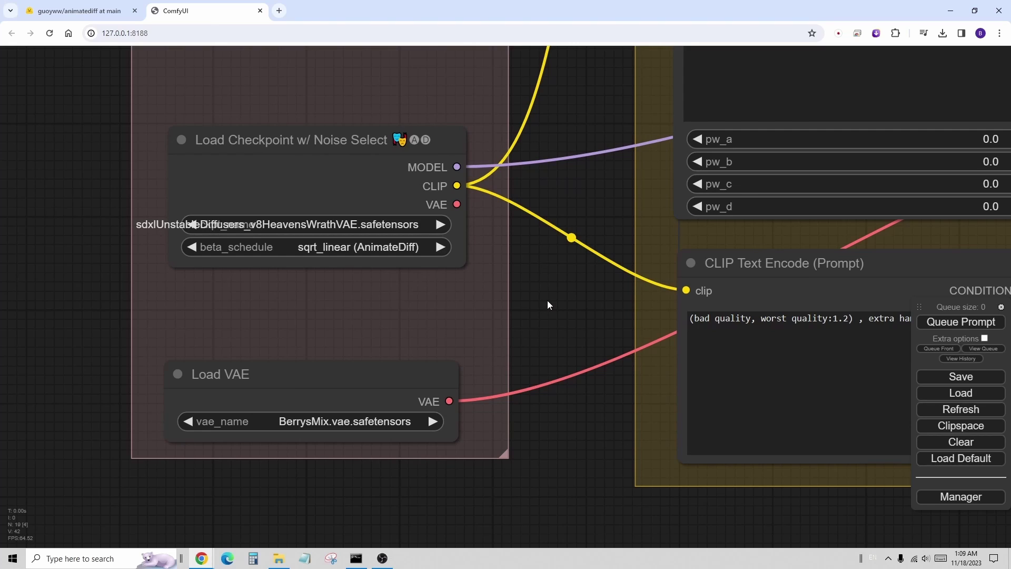
click(379, 421)
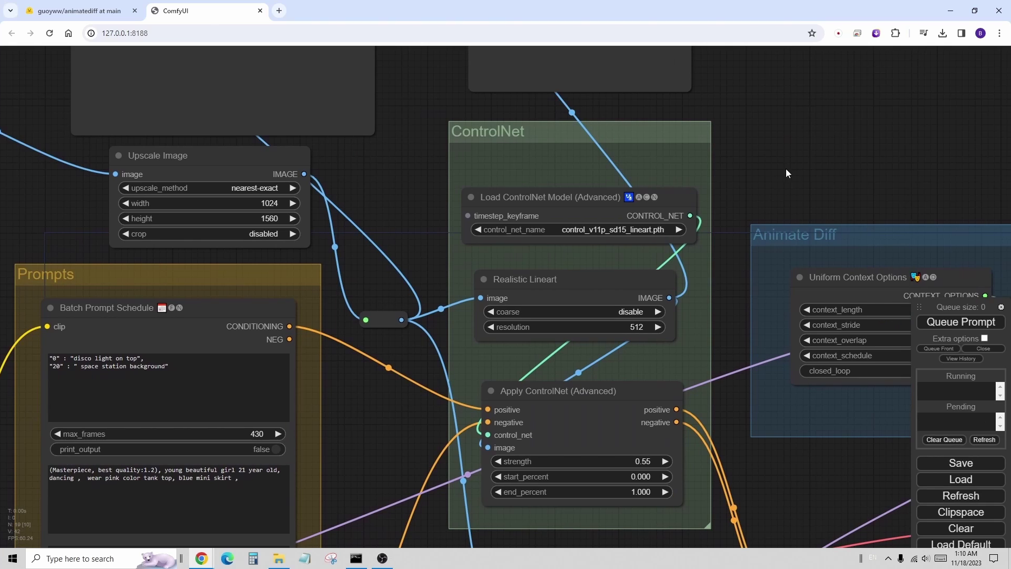
Set the ControlNet model to t2i-adapter_diffusers_xl_lineart.safetensors and widen its loader node to fit the full file name.
double_click(743, 167)
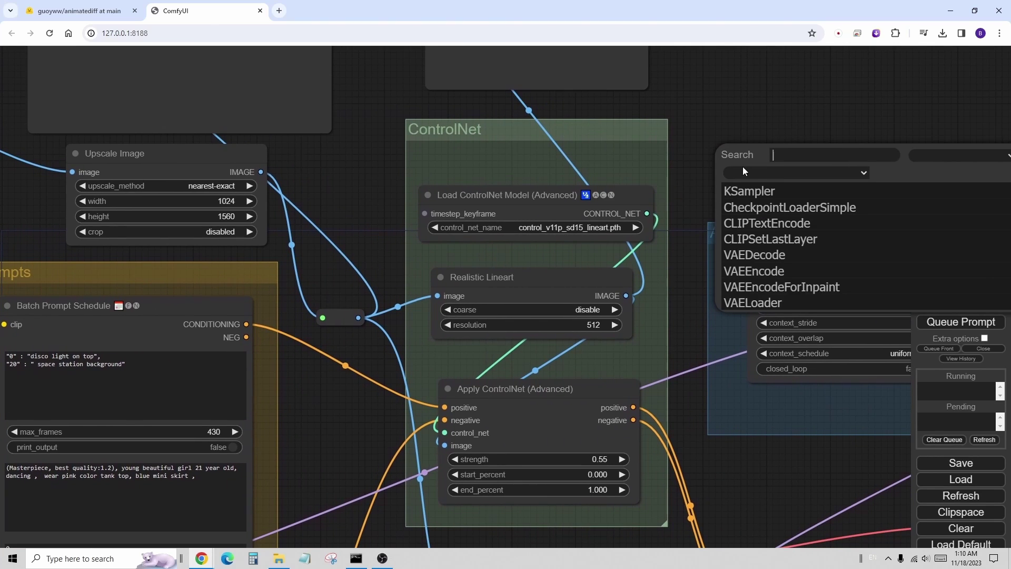
click(619, 227)
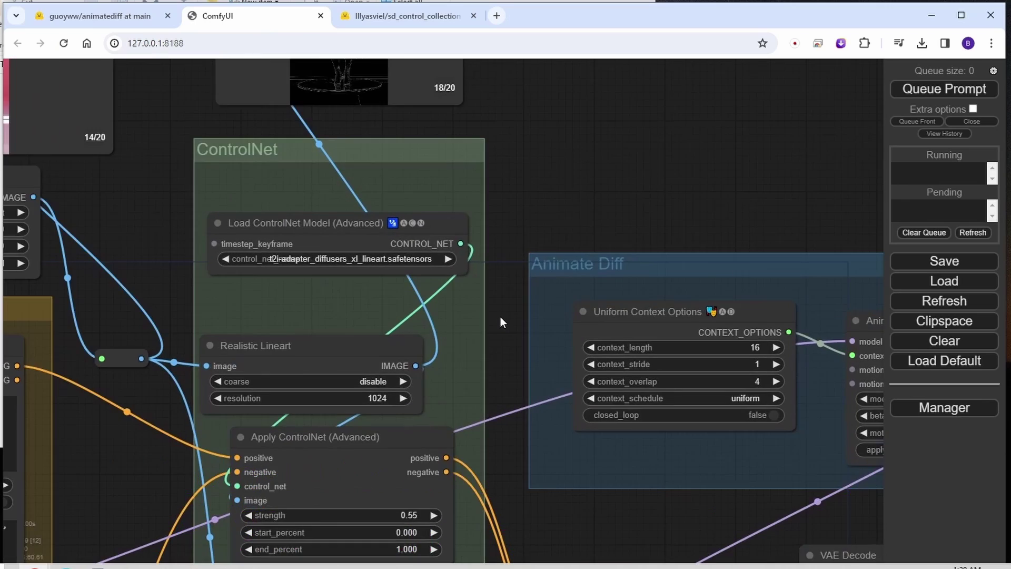
scroll(498, 314, up, 5)
drag(444, 245, 525, 251)
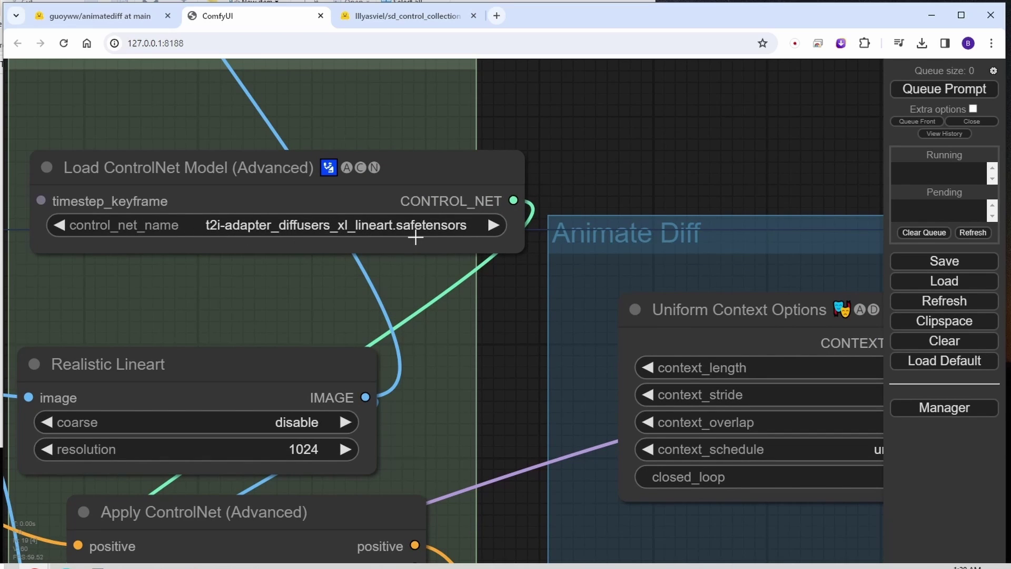
Inspect the generated lineart frames in the Preview Image node above the ControlNet group.
drag(482, 394, 529, 245)
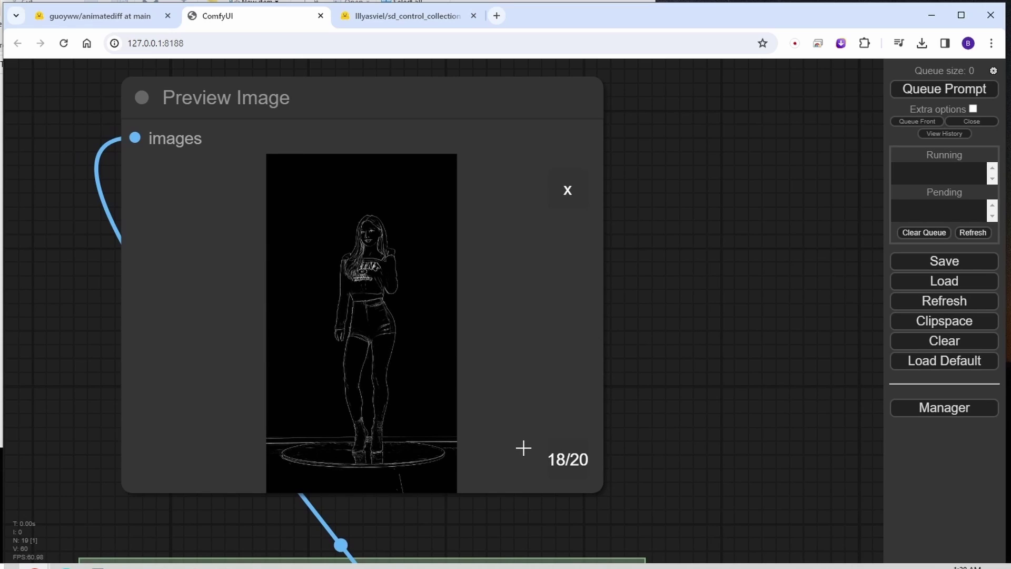
click(568, 190)
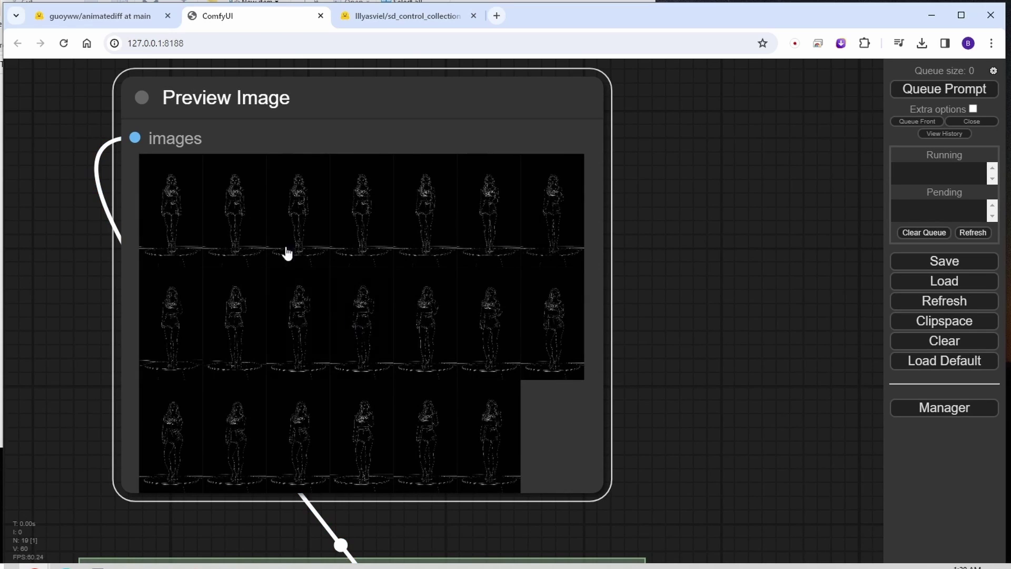
click(159, 214)
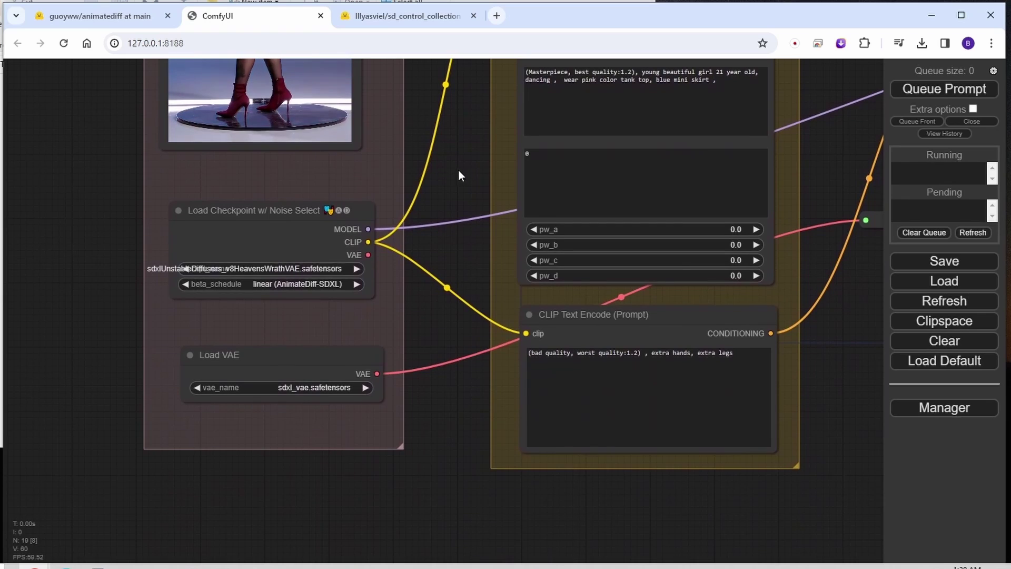
Move the Load Checkpoint w/ Noise Select node leftward and enlarge it so its full checkpoint name fits.
drag(183, 214, 122, 202)
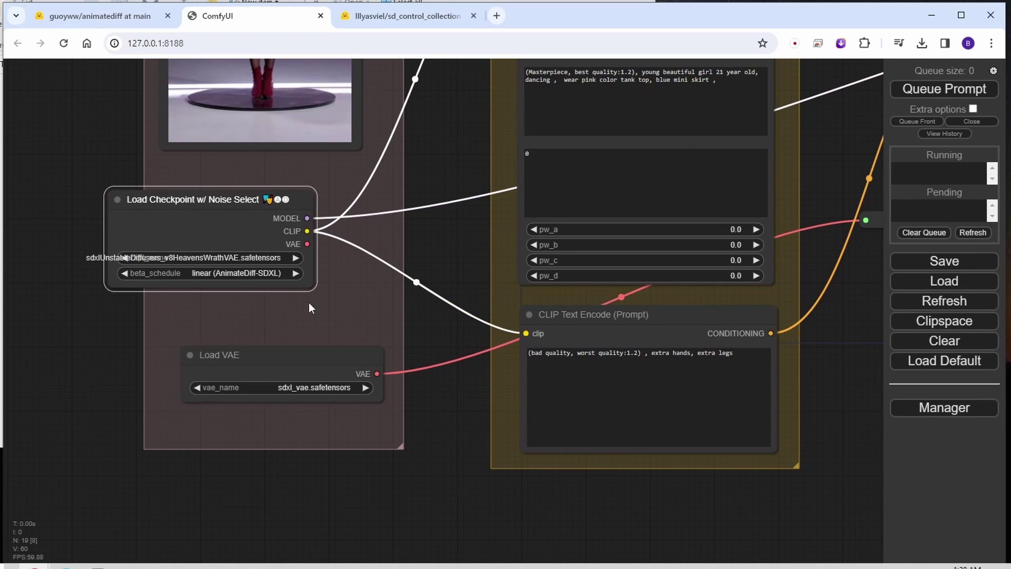
drag(309, 286, 510, 354)
scroll(436, 305, up, 3)
scroll(431, 305, up, 2)
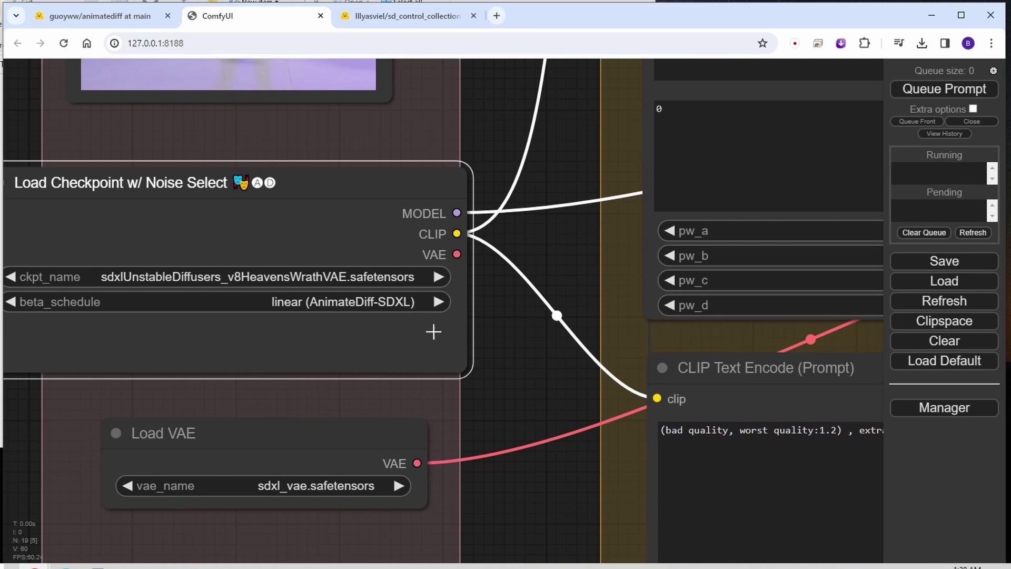
scroll(462, 364, down, 2)
Connect the Load Checkpoint node's VAE output to the VAE reroute node, replacing the Load VAE connection.
drag(495, 493, 454, 321)
scroll(466, 340, down, 4)
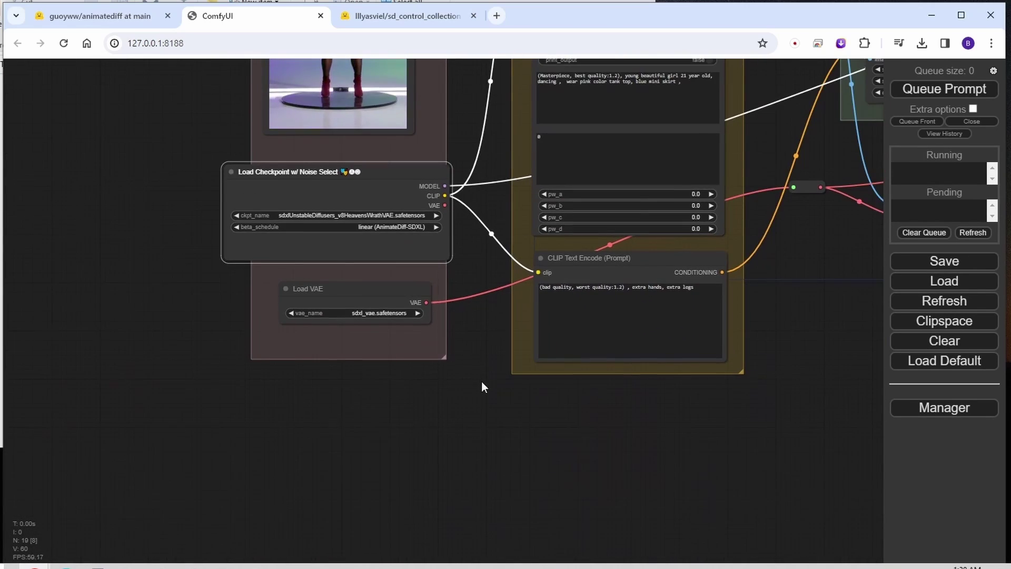
drag(482, 380, 185, 389)
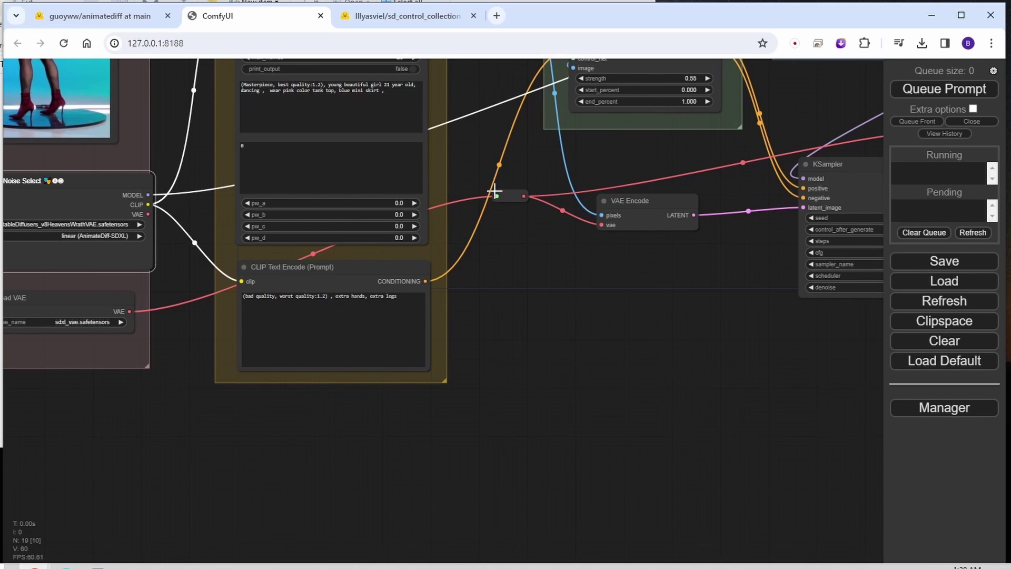
mouse_move(496, 196)
mouse_down()
mouse_move(304, 228)
mouse_move(140, 216)
mouse_move(150, 247)
mouse_move(281, 204)
mouse_move(497, 196)
mouse_up()
drag(157, 351, 293, 358)
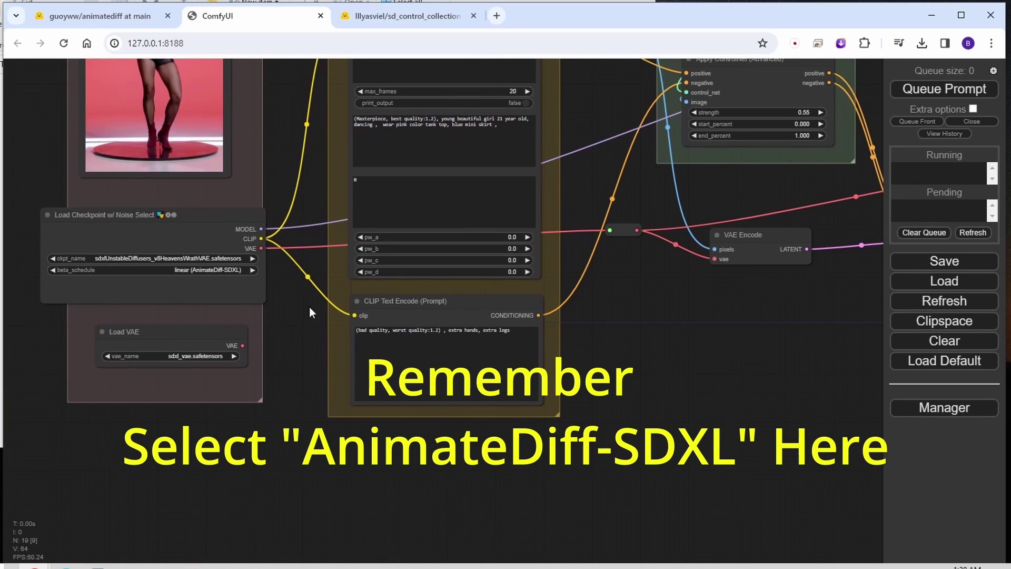
Select linear (AnimateDiff-SDXL) as the beta_schedule of the Load Checkpoint w/ Noise Select node.
scroll(389, 334, up, 5)
scroll(388, 337, up, 2)
drag(388, 338, 688, 360)
scroll(688, 360, down, 1)
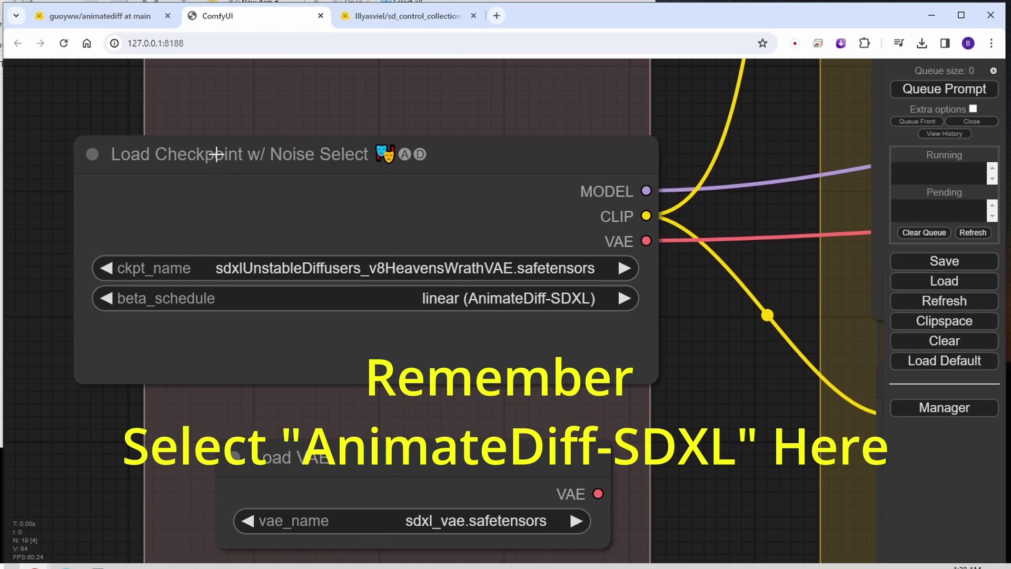
click(477, 299)
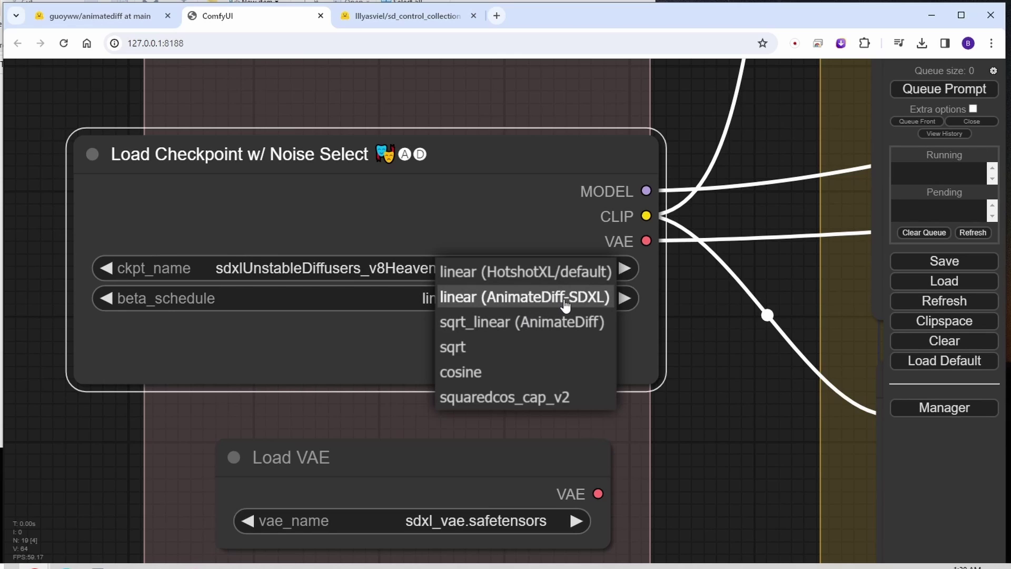
click(596, 298)
click(727, 369)
scroll(733, 375, down, 5)
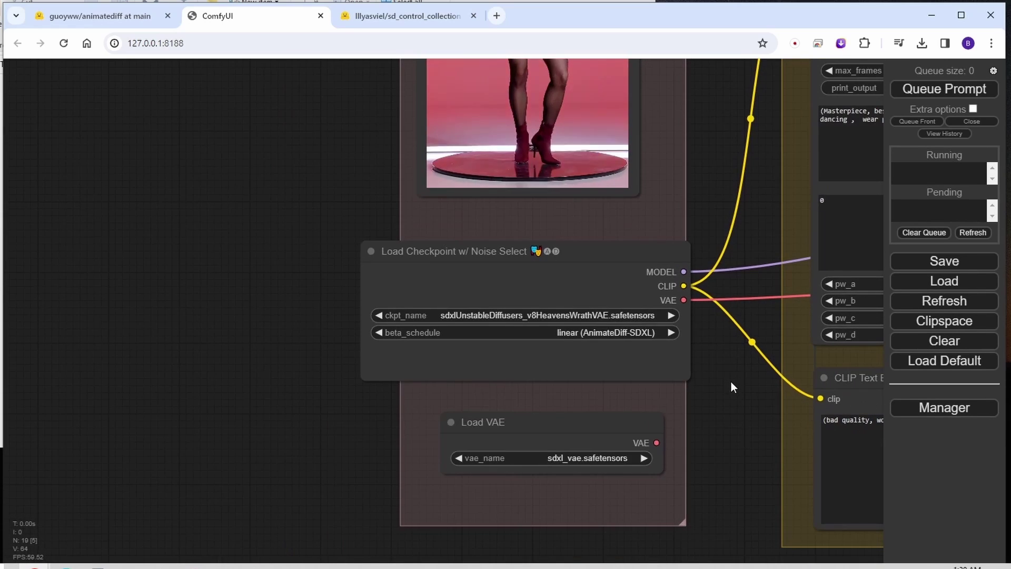
drag(582, 422, 543, 448)
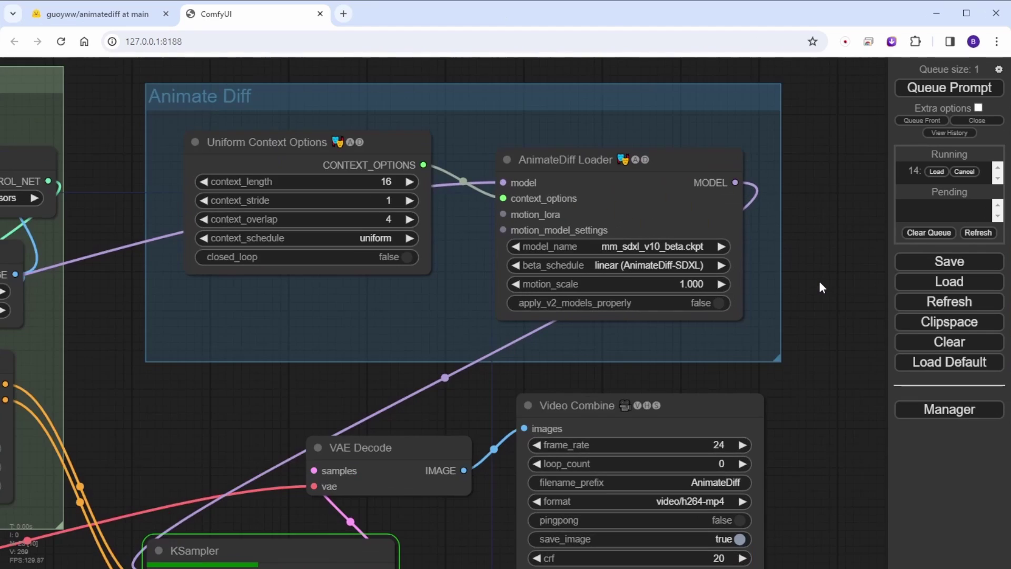
Check the model_name and beta_schedule settings of the AnimateDiff Loader node for SDXL.
scroll(811, 287, up, 3)
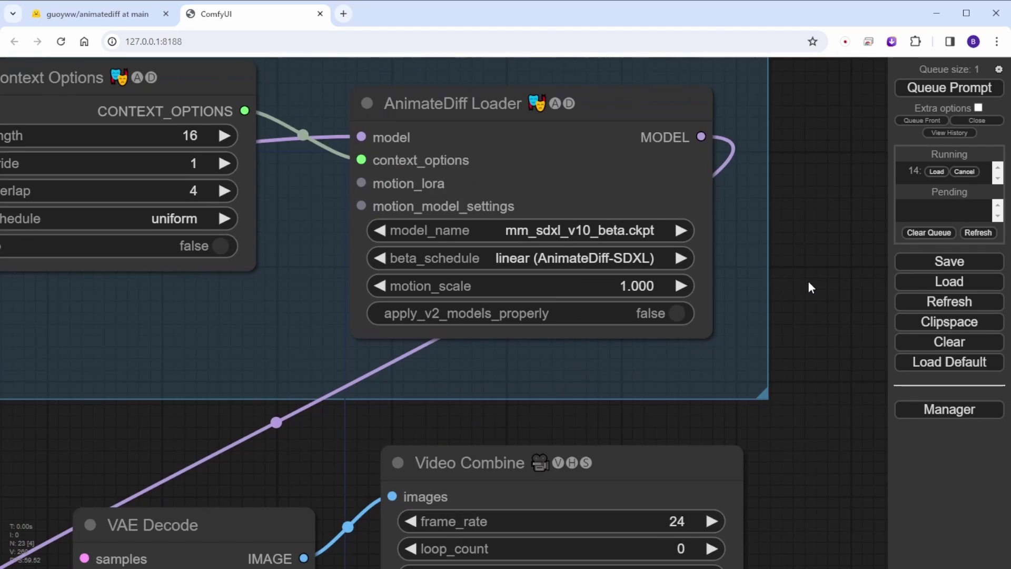
scroll(808, 280, up, 3)
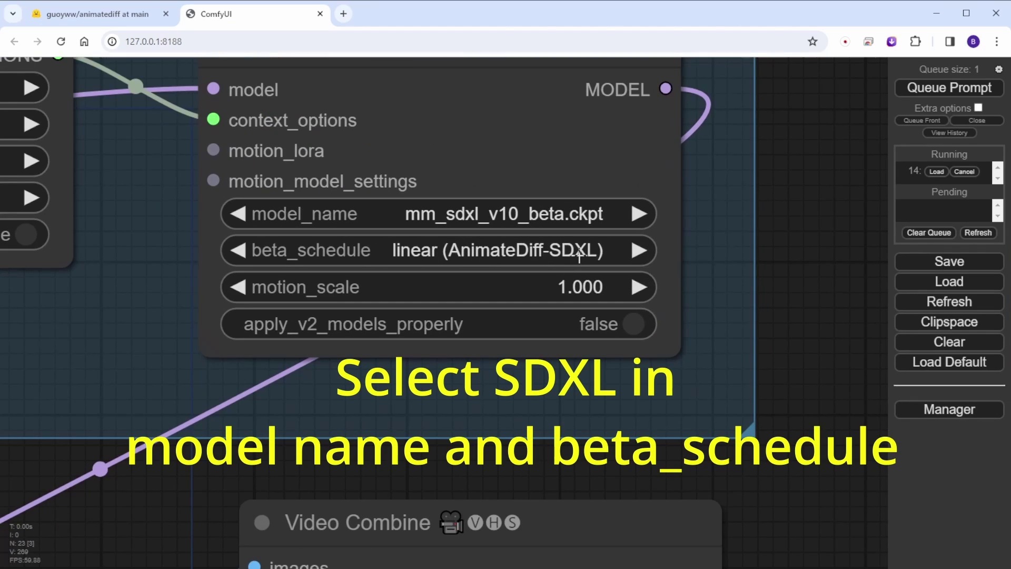
scroll(769, 350, down, 7)
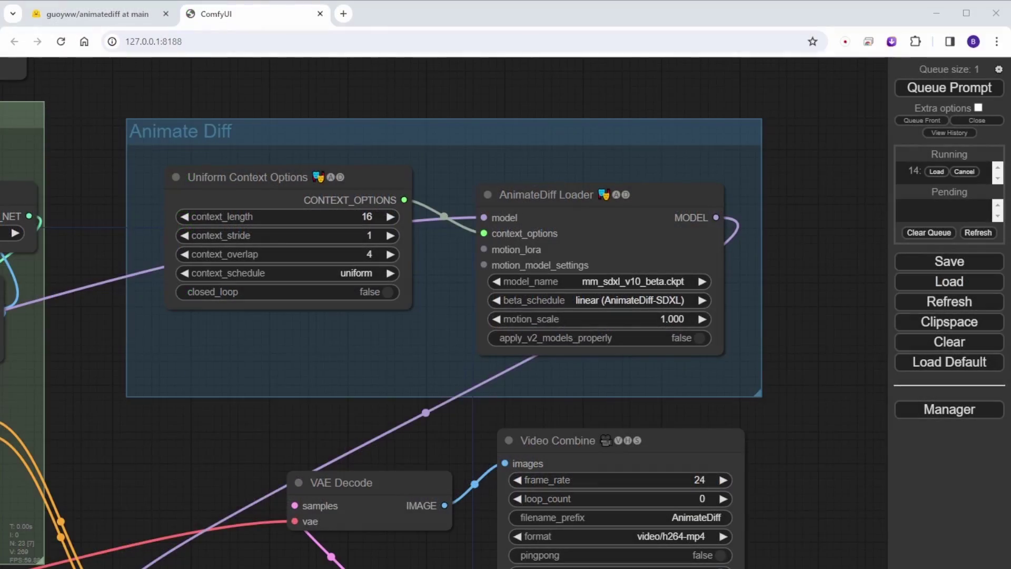
drag(372, 415, 434, 273)
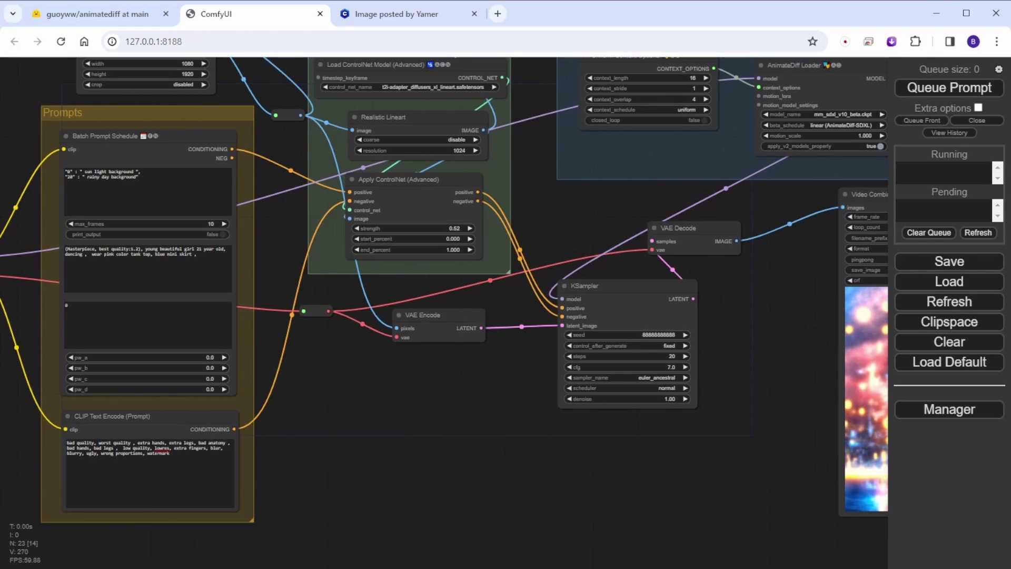
Examine the generated video in the Video Combine node and the strength setting of the Apply ControlNet (Advanced) node.
drag(436, 414, 76, 399)
scroll(375, 383, up, 5)
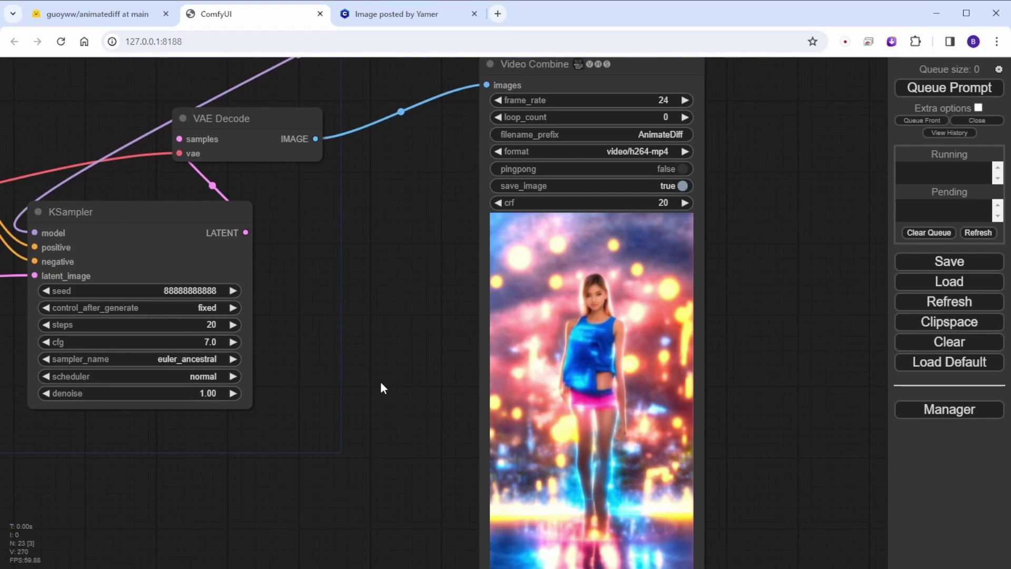
scroll(381, 383, down, 4)
scroll(380, 388, down, 3)
drag(198, 444, 559, 568)
drag(305, 241, 357, 221)
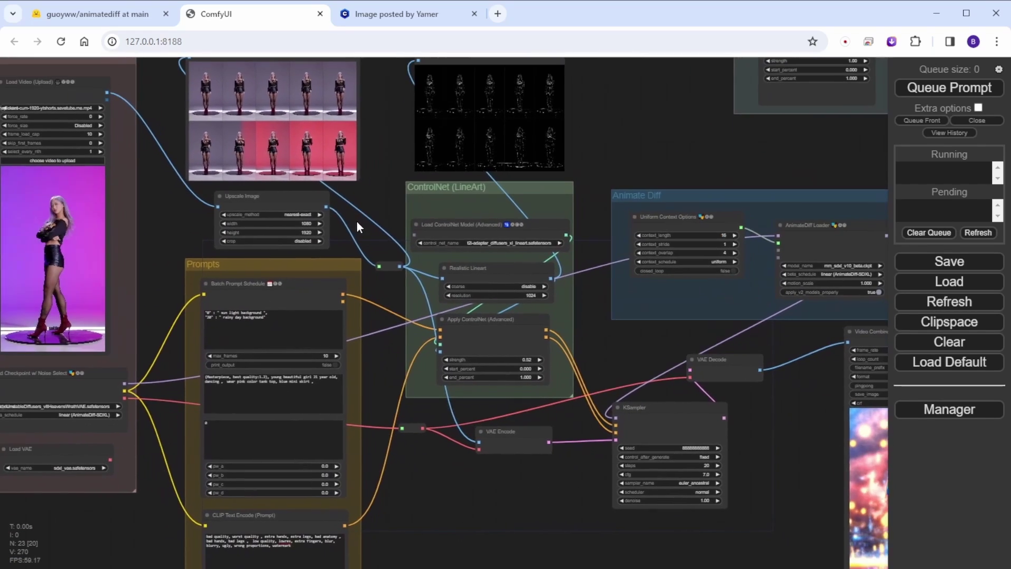
scroll(605, 368, up, 8)
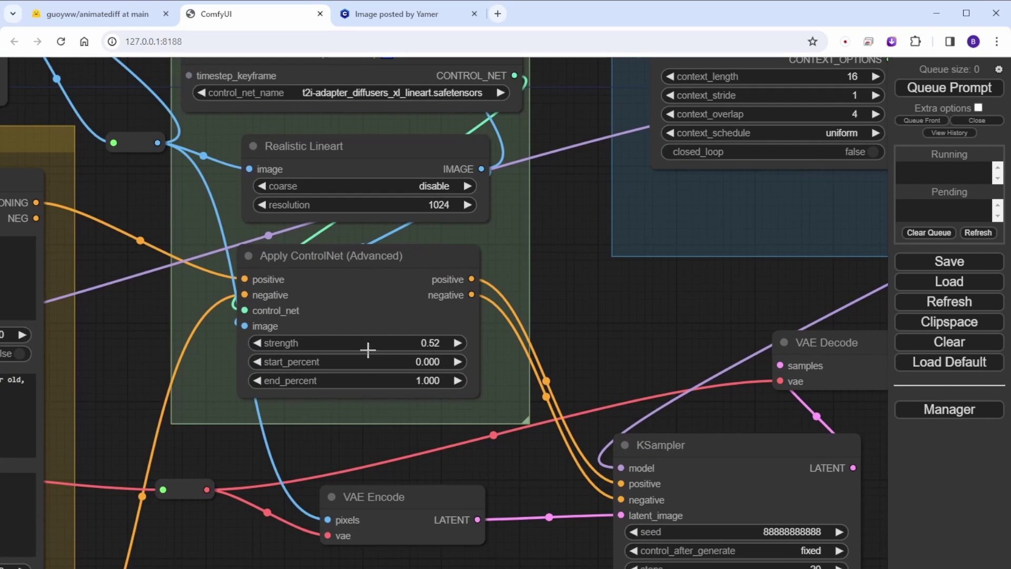
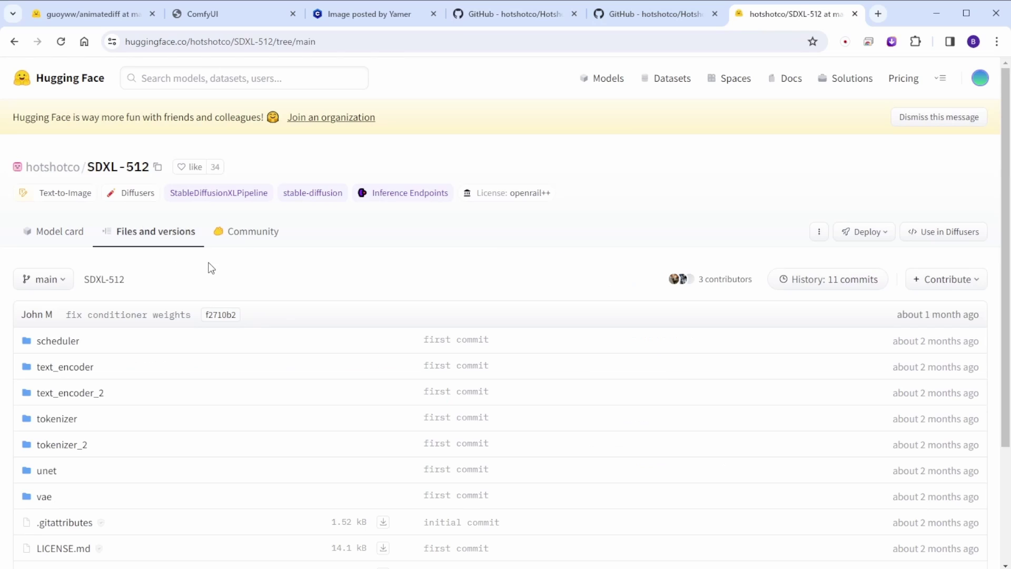
Look through the file list of the hotshotco/SDXL-512 repository on Hugging Face.
scroll(209, 266, down, 3)
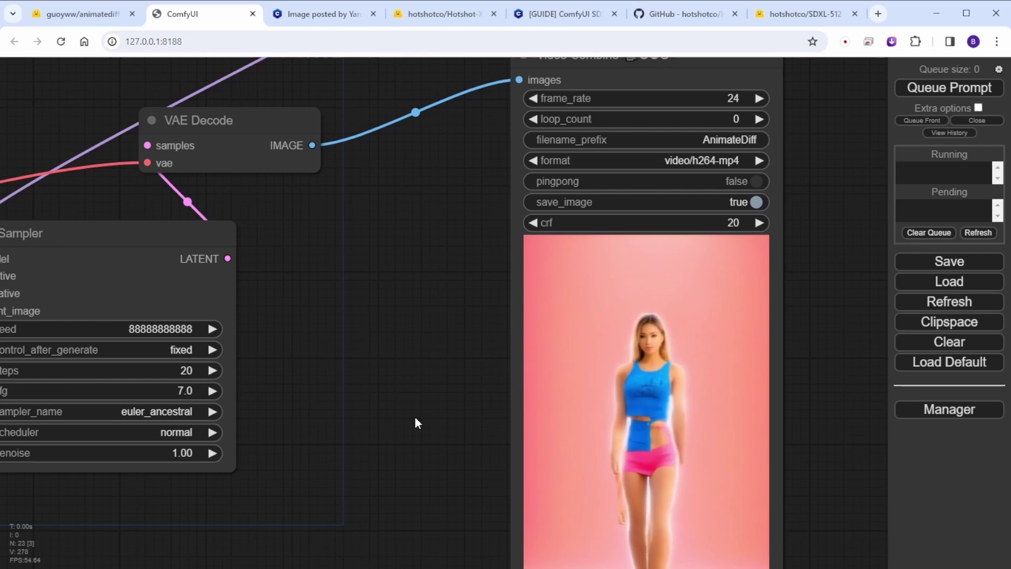
Back in ComfyUI, set the AnimateDiff Loader's beta_schedule to linear (HotshotXL/default) to match the hsxl_temporal_layers motion model.
scroll(416, 419, down, 5)
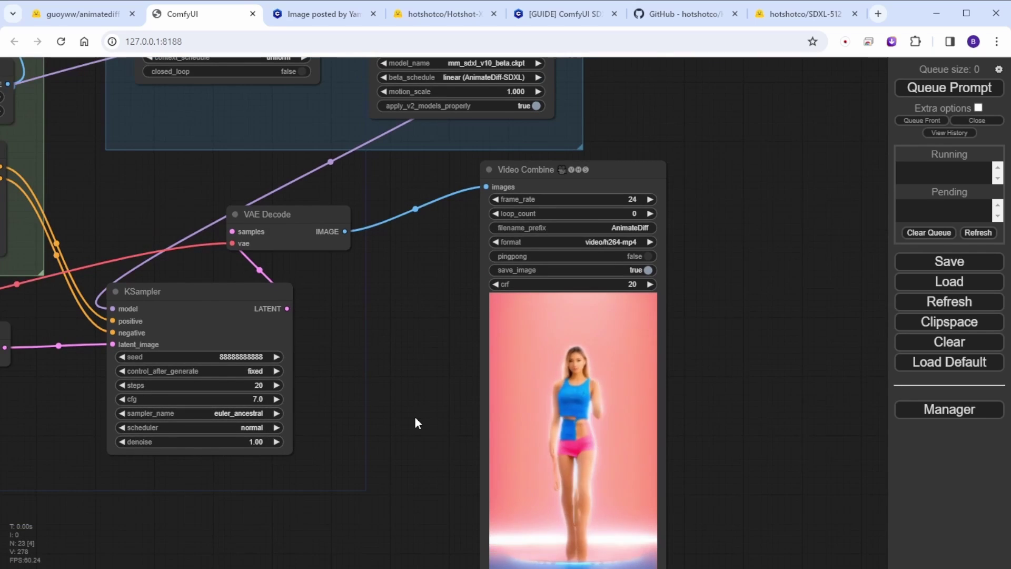
drag(590, 101, 797, 257)
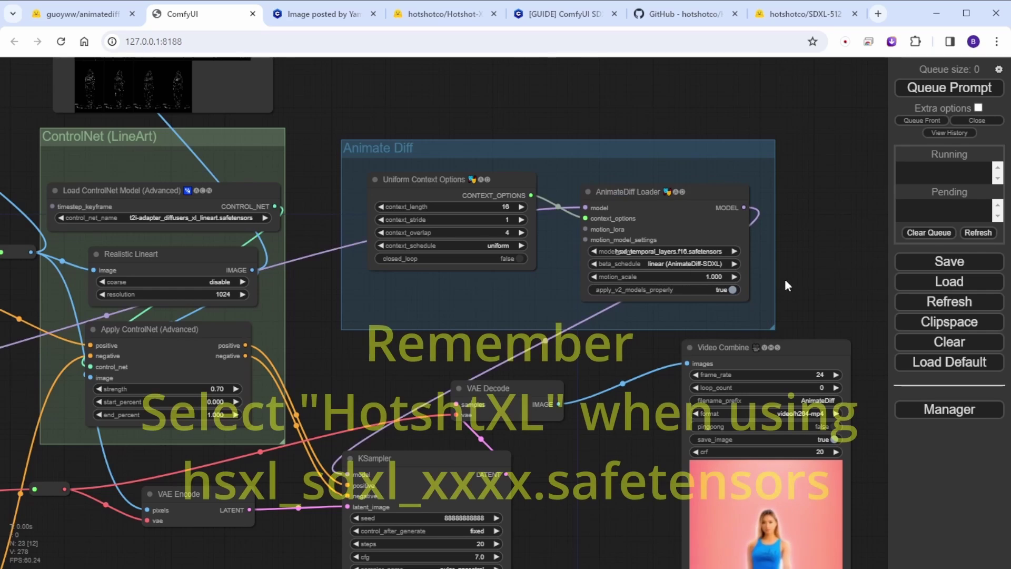
scroll(774, 279, up, 10)
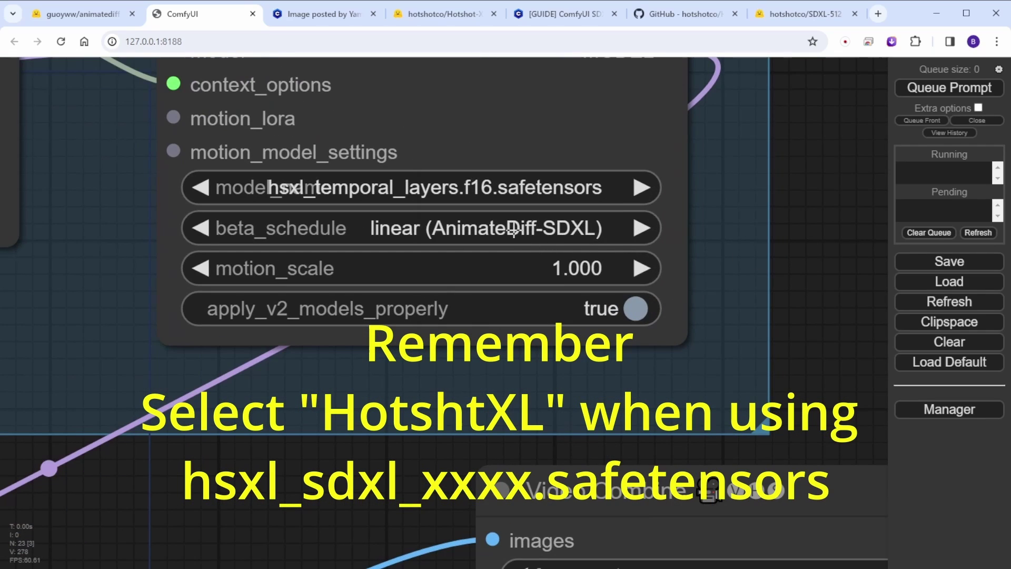
click(513, 230)
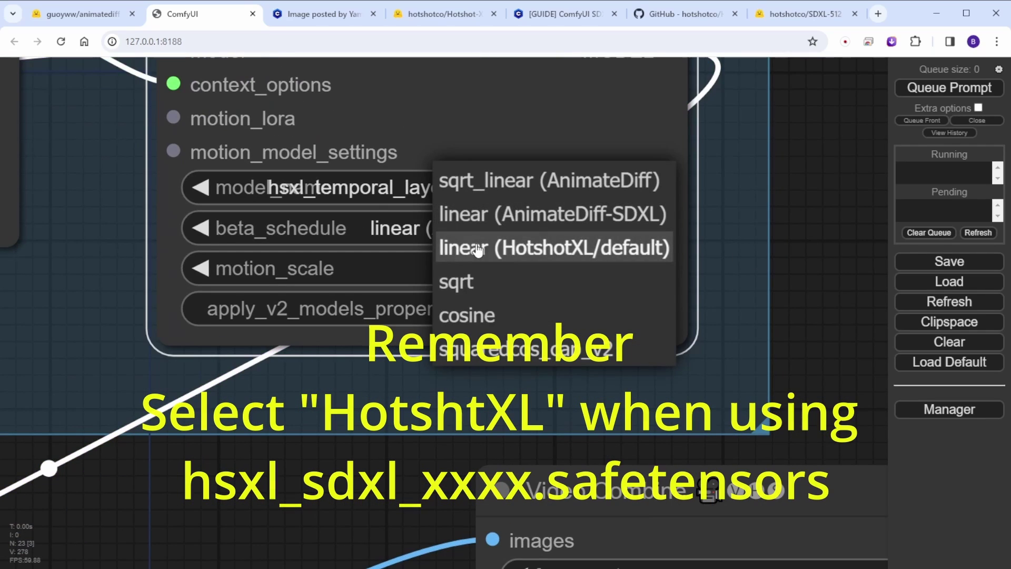
click(548, 248)
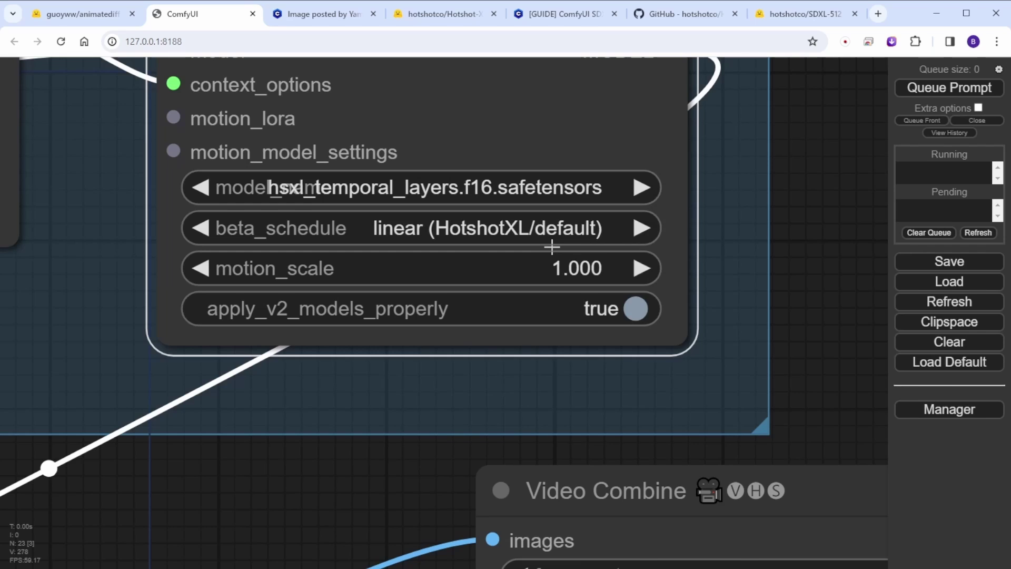
Set the beta_schedule of the Load Checkpoint w/ Noise Select node to linear (HotshotXL/default).
scroll(785, 235, down, 4)
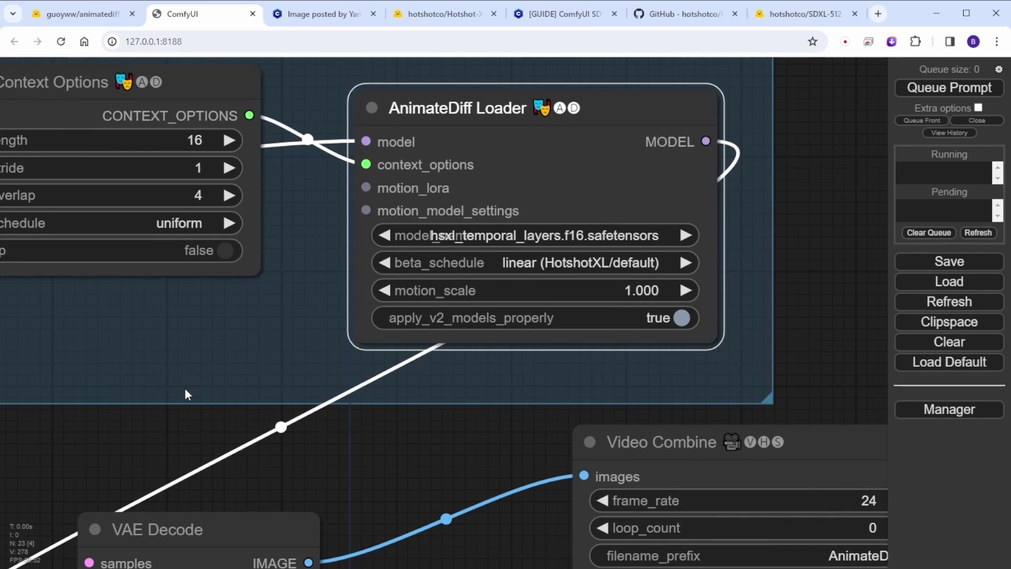
scroll(186, 389, down, 1)
drag(122, 413, 626, 377)
scroll(626, 376, down, 5)
drag(369, 421, 895, 258)
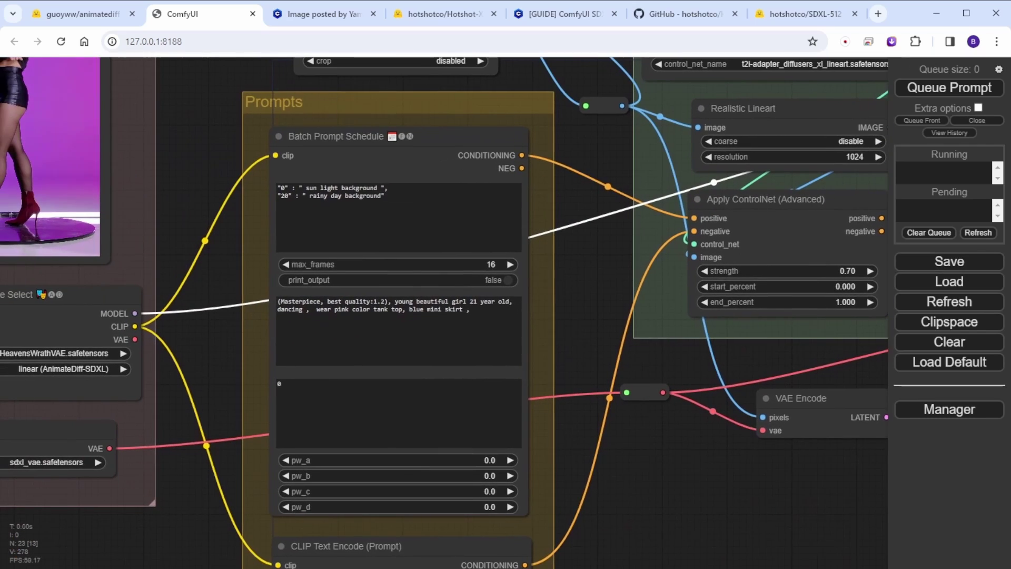
drag(229, 368, 790, 292)
scroll(624, 323, up, 4)
scroll(624, 323, up, 5)
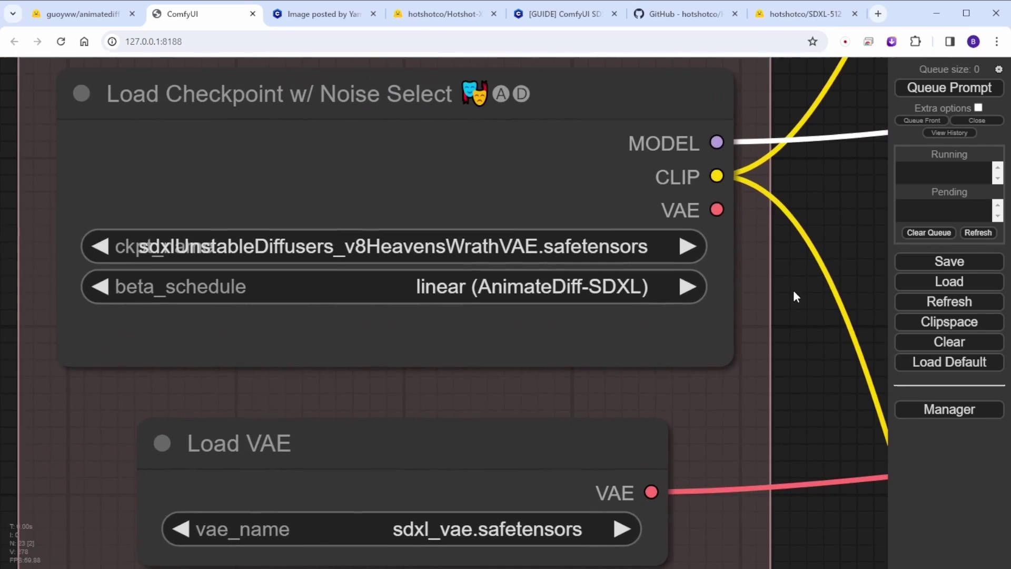
click(626, 290)
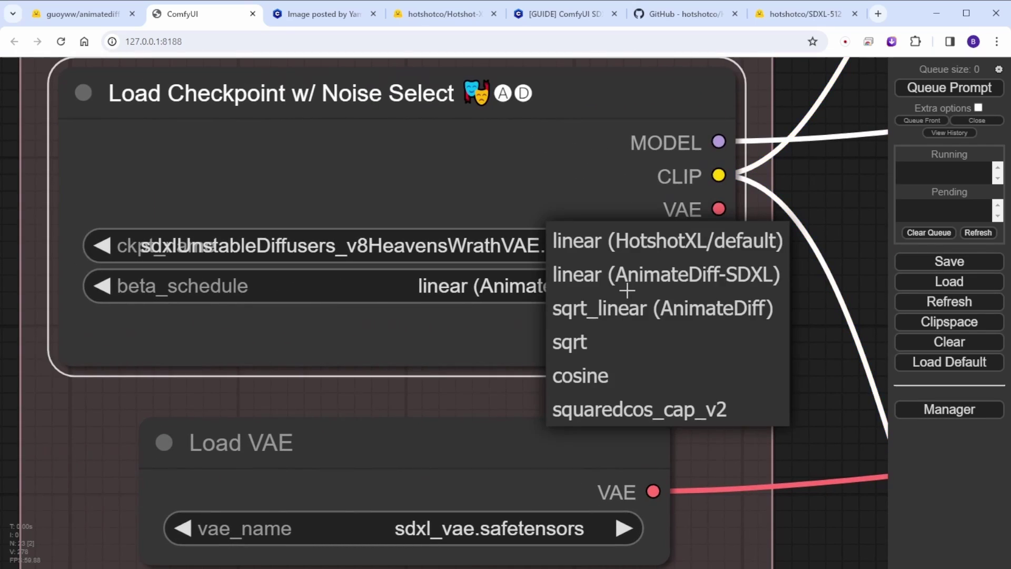
click(667, 256)
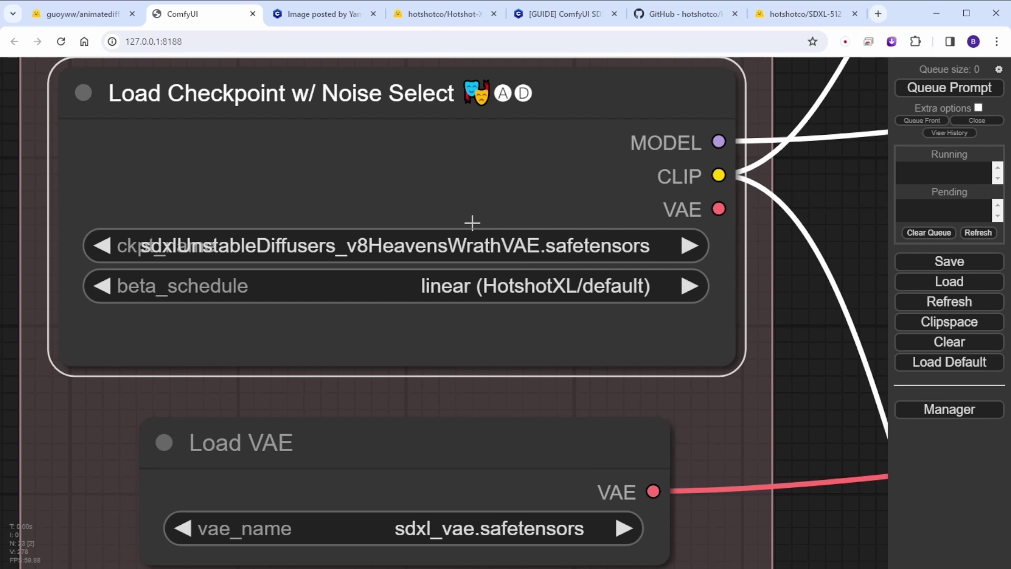
Queue the prompt to generate the video with the HotshotXL settings and follow its progress through the workflow.
scroll(638, 304, down, 4)
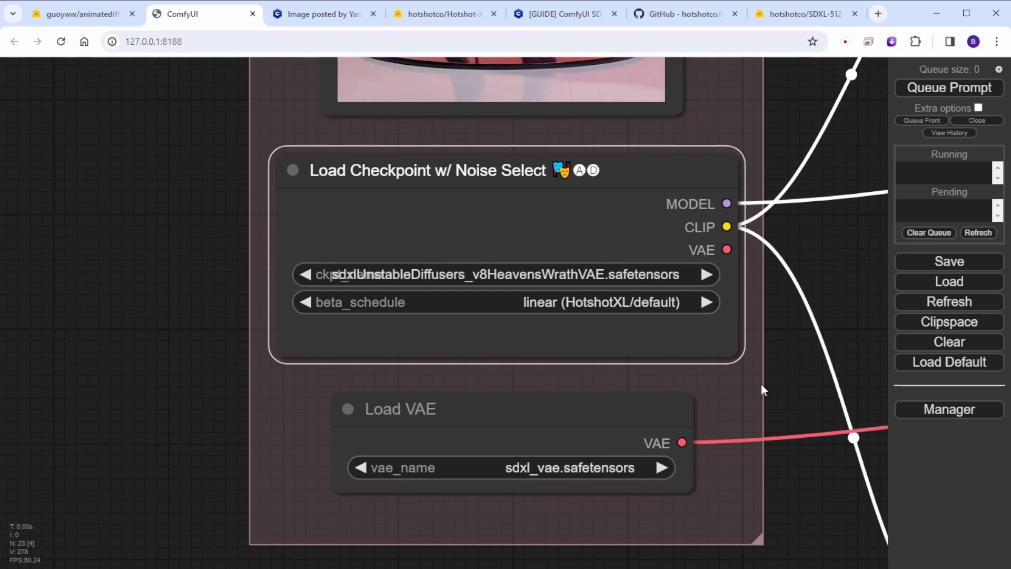
drag(781, 392, 294, 361)
scroll(293, 361, down, 4)
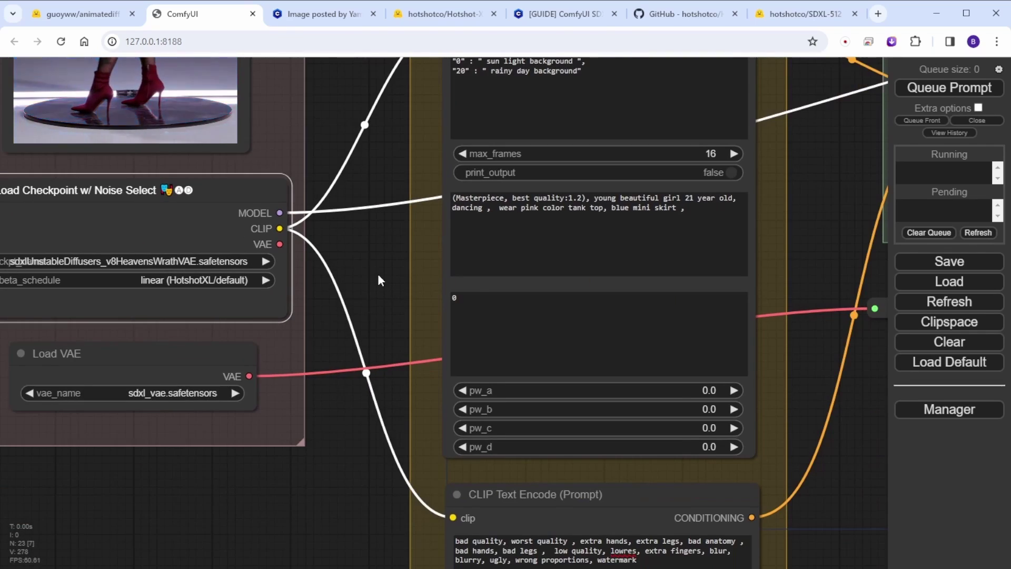
scroll(377, 274, down, 2)
click(962, 88)
scroll(432, 169, down, 6)
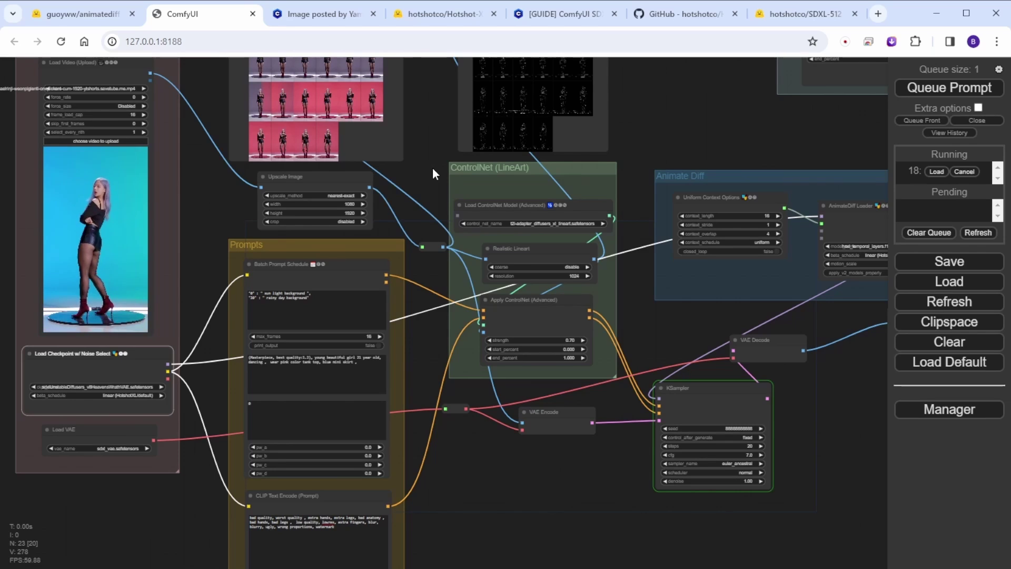
drag(432, 168, 329, 105)
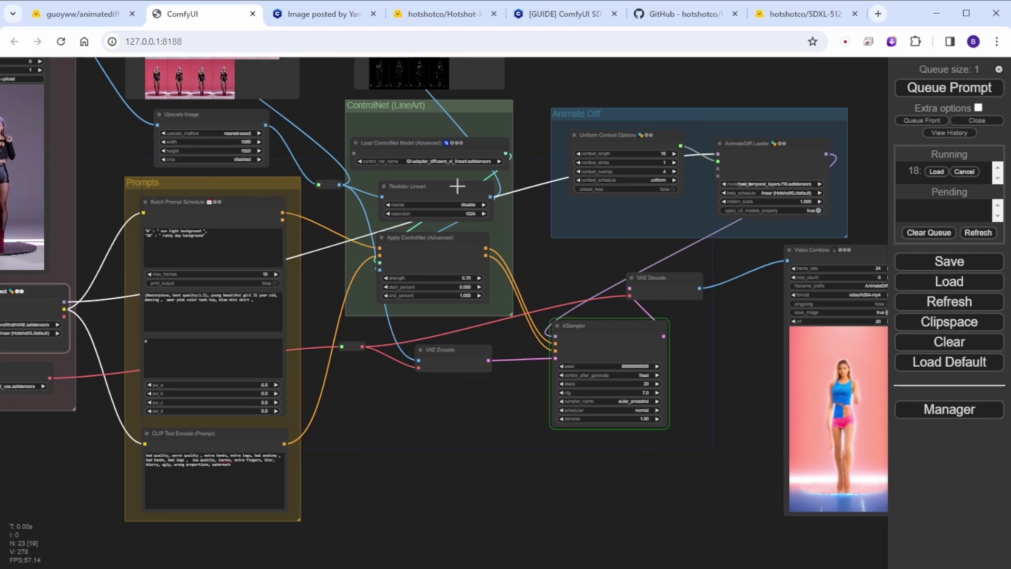
scroll(722, 410, up, 8)
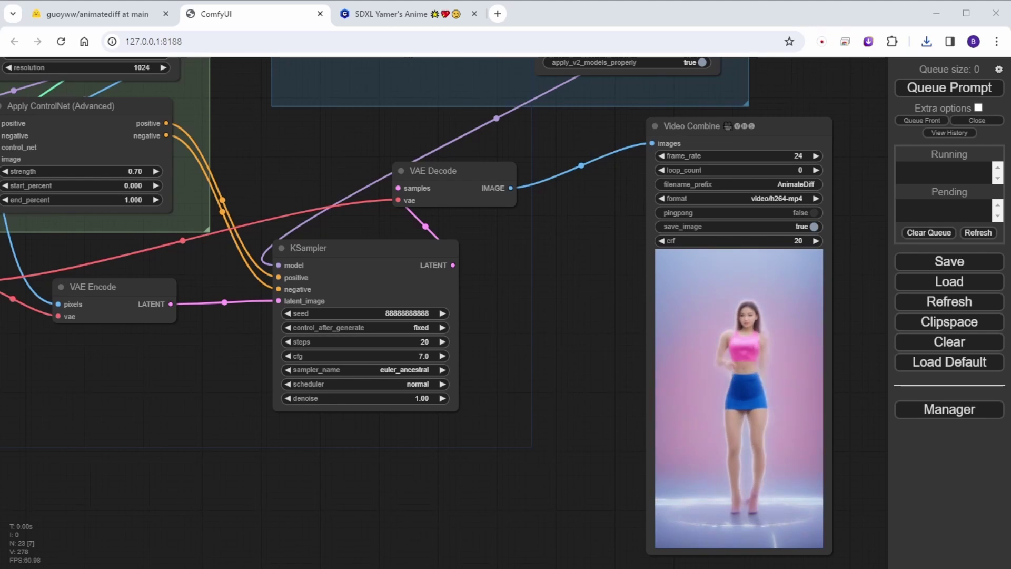
Inspect the dancing-girl video results closely in the Video Combine node's preview.
scroll(571, 331, up, 5)
drag(444, 314, 81, 293)
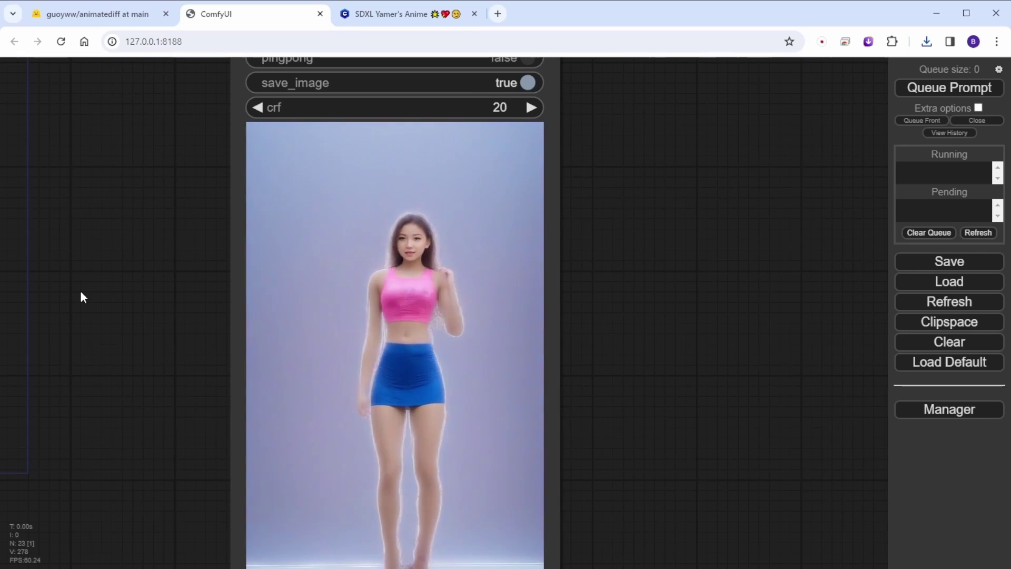
scroll(81, 294, down, 6)
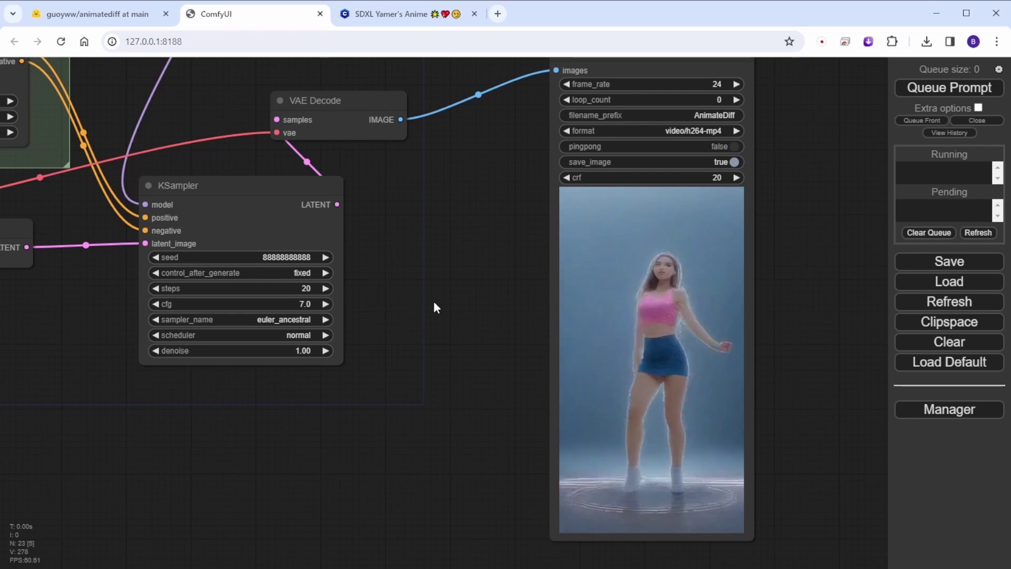
scroll(434, 307, up, 6)
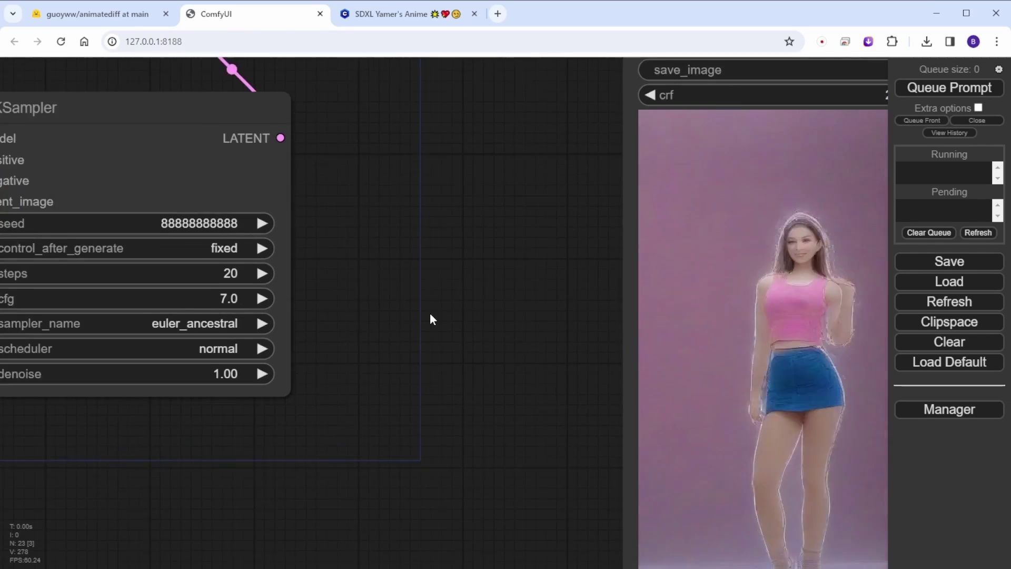
scroll(166, 264, down, 2)
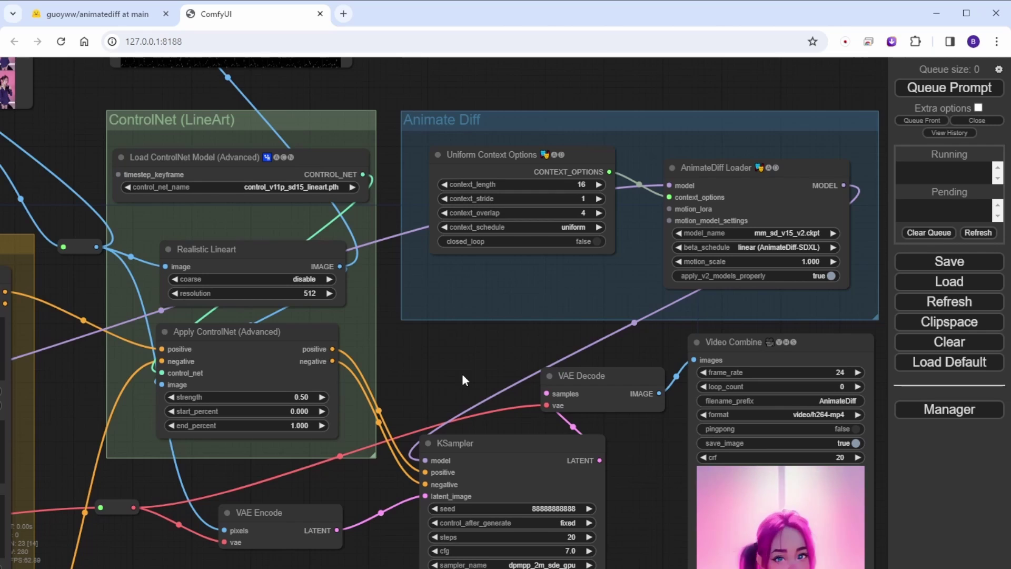
Examine the output video and AnimateDiff Loader settings of the workflow that uses the mm_sd_v15_v2.ckpt motion model.
scroll(462, 374, down, 4)
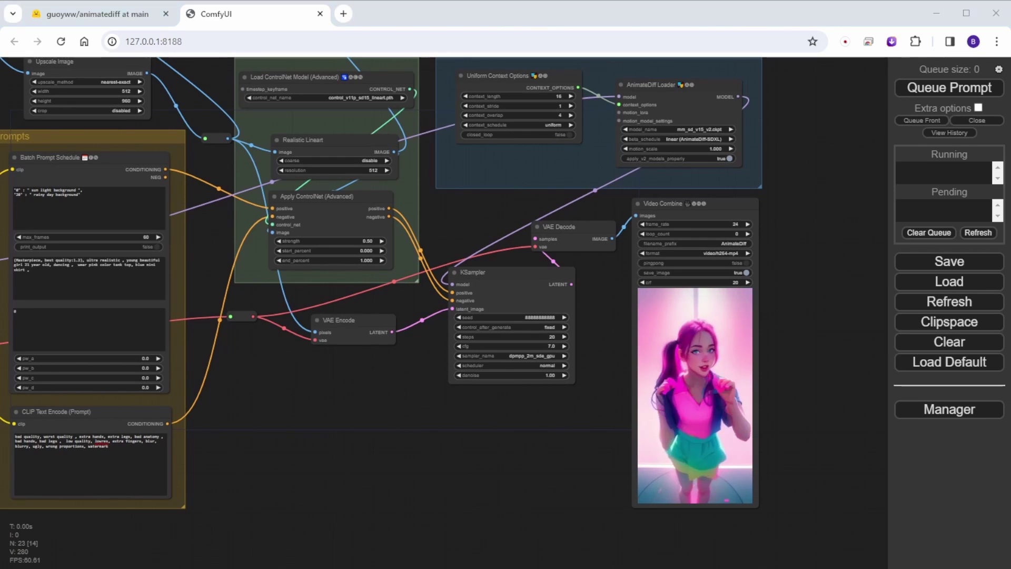
scroll(475, 495, up, 4)
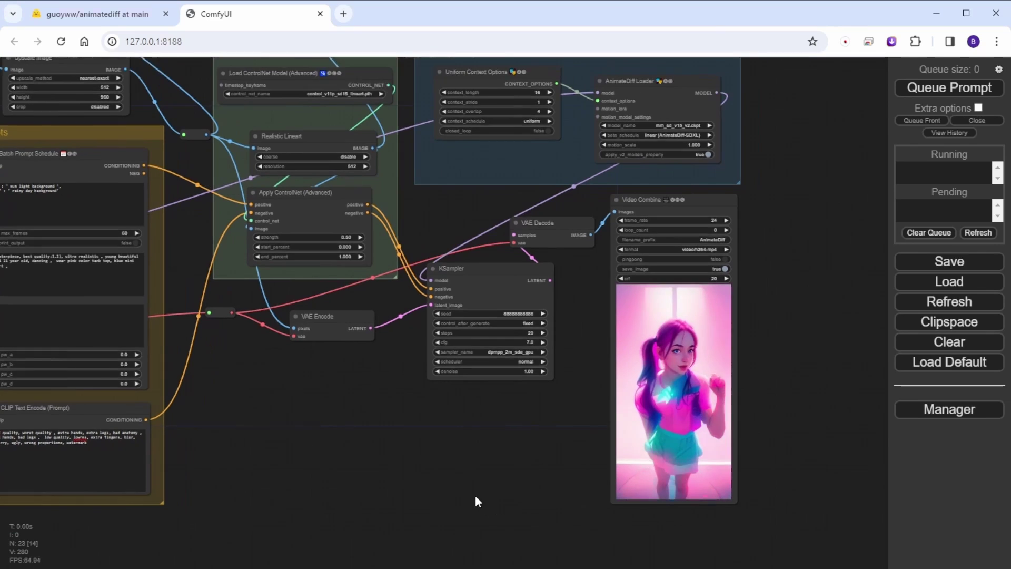
scroll(421, 473, up, 2)
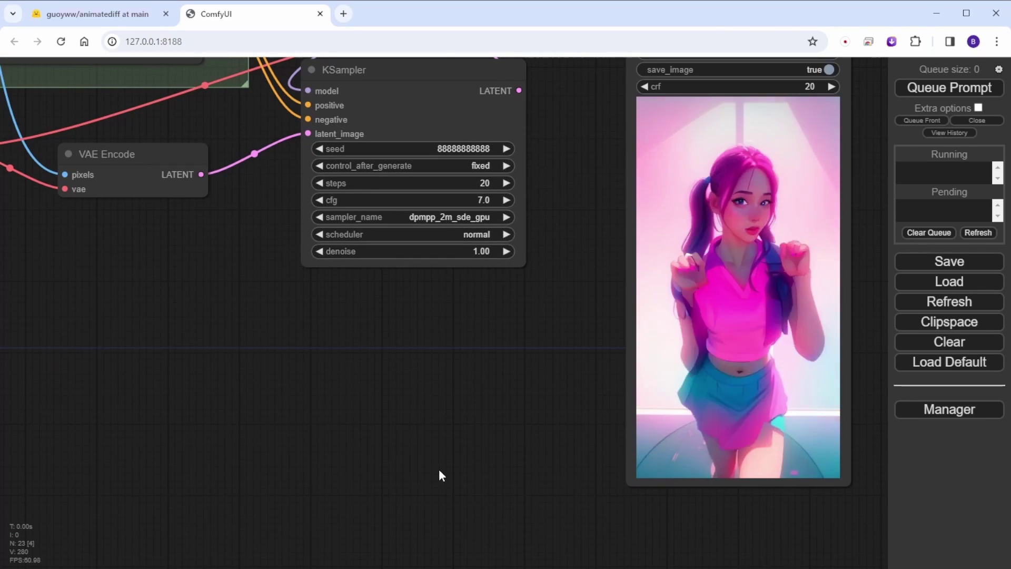
drag(438, 469, 363, 533)
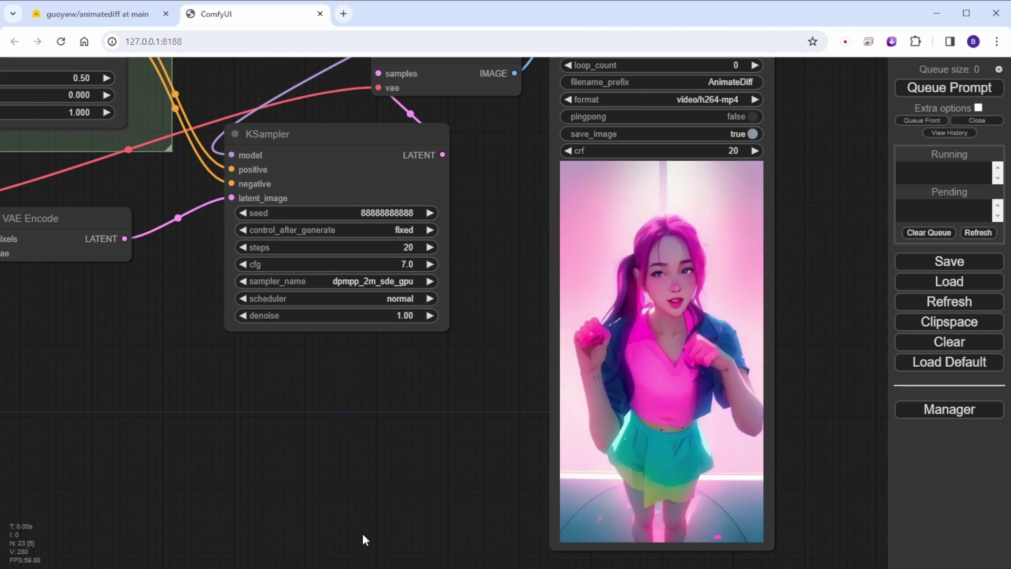
scroll(362, 533, down, 5)
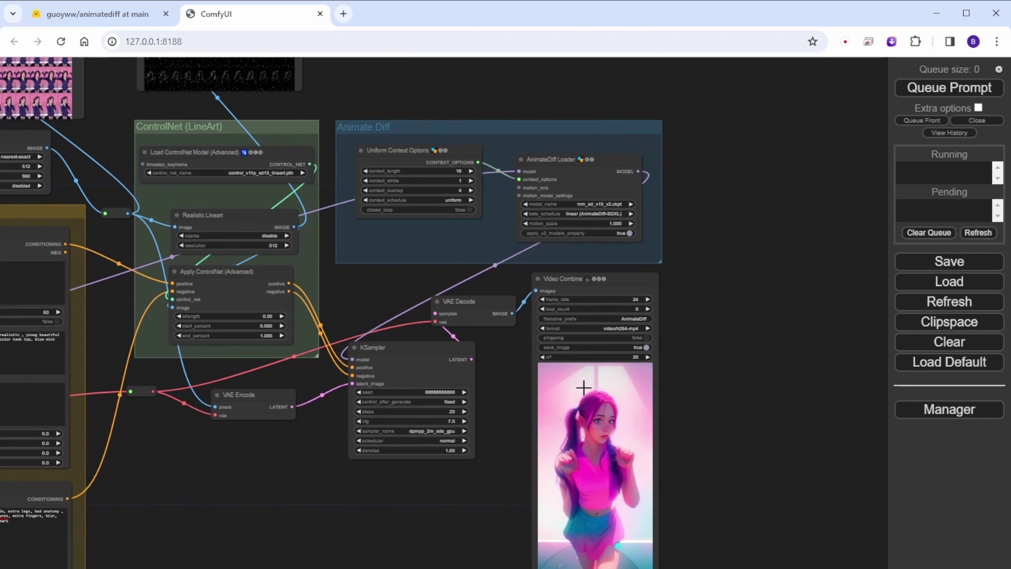
scroll(670, 221, up, 2)
scroll(669, 220, up, 3)
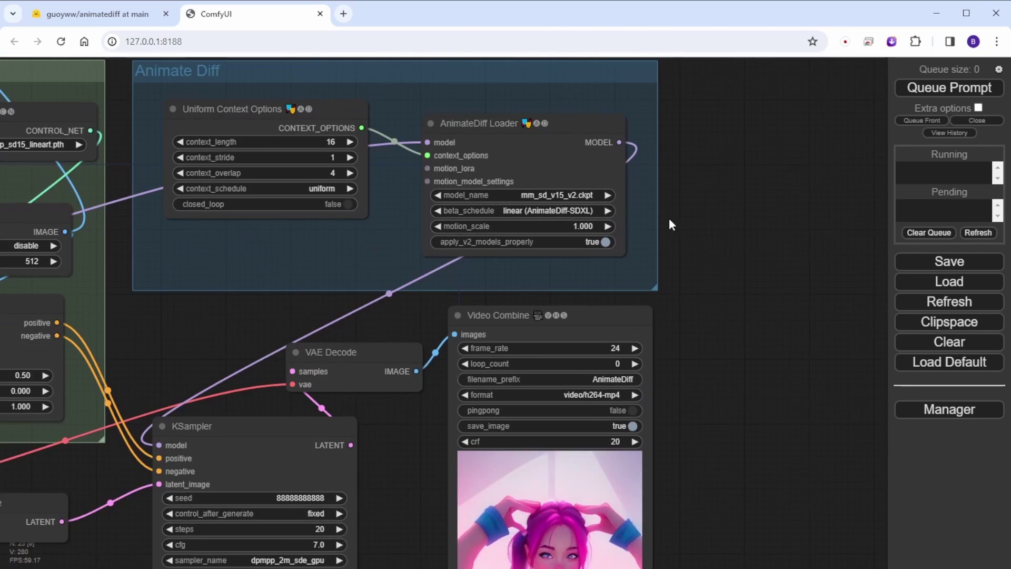
drag(701, 409, 714, 244)
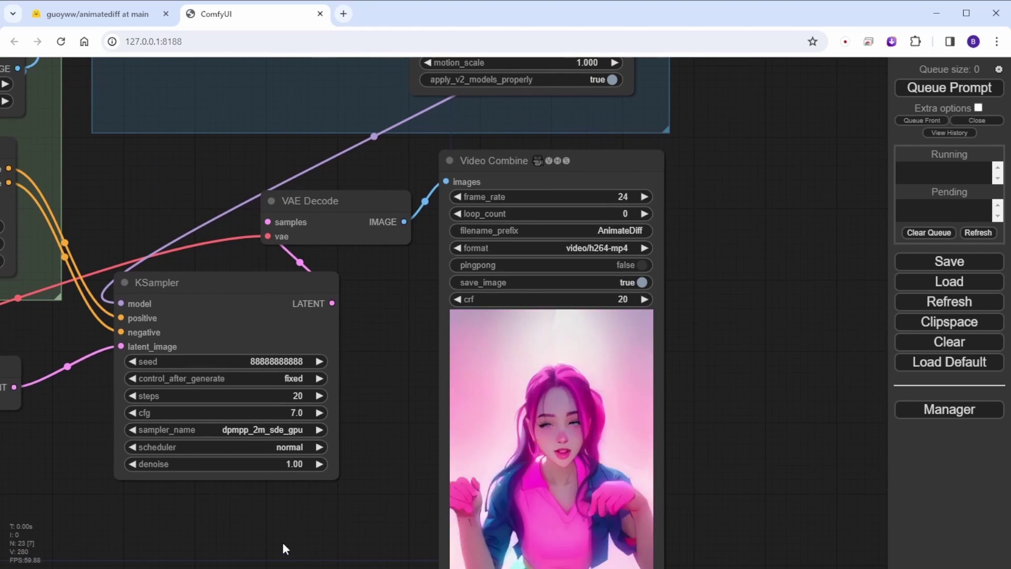
Review the SD 1.5 workflow's checkpoint, VAE and prompt nodes against its KSampler settings and video output.
drag(282, 546, 521, 444)
scroll(520, 444, down, 4)
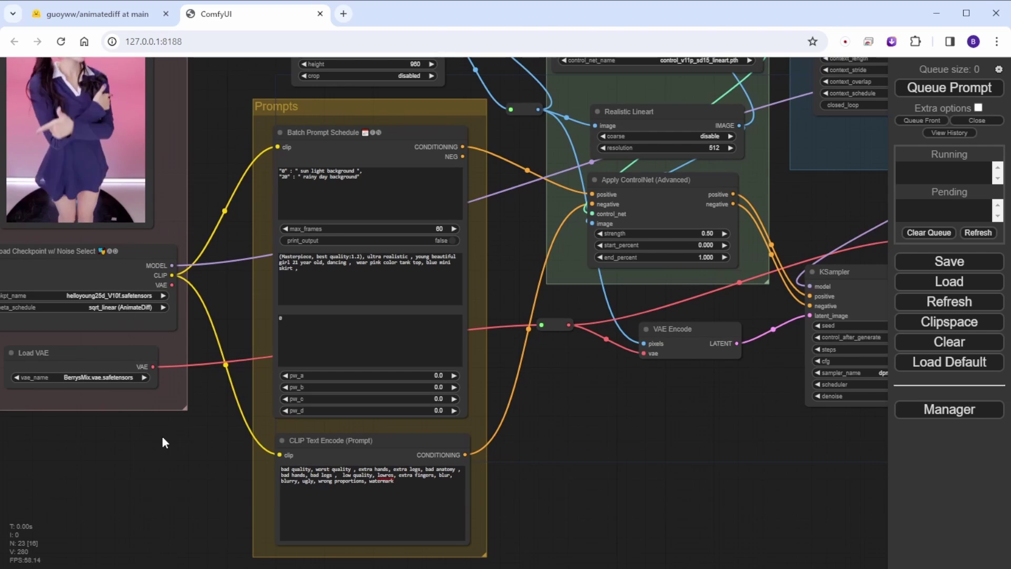
scroll(163, 435, up, 3)
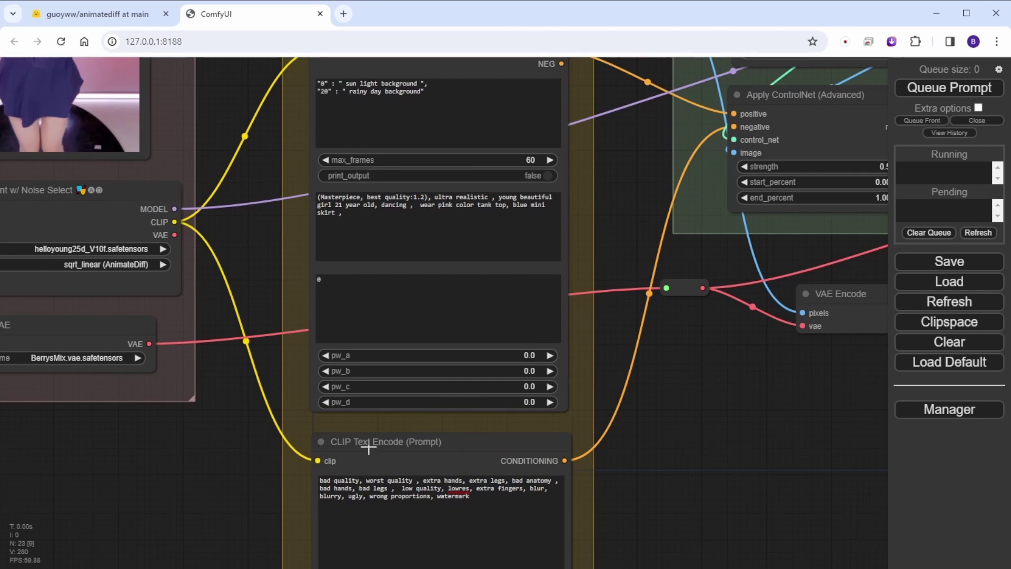
drag(712, 451, 593, 458)
drag(835, 415, 316, 447)
drag(426, 495, 232, 568)
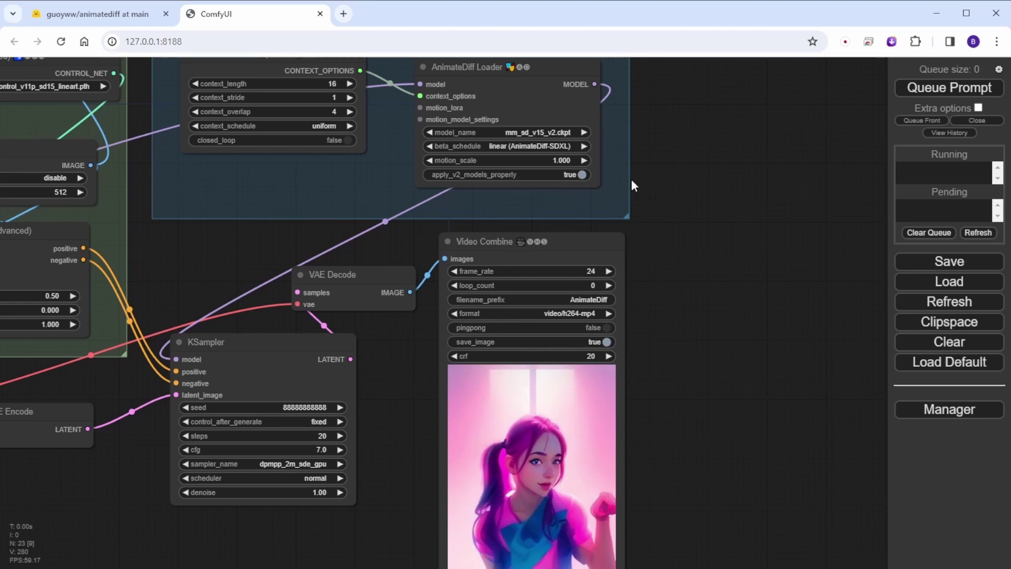
drag(161, 506, 784, 435)
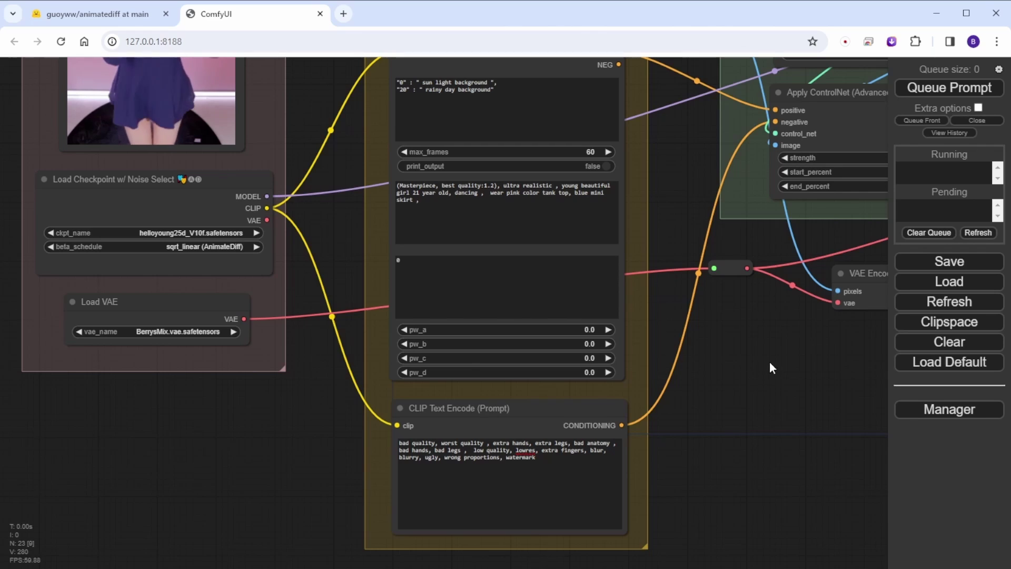
drag(771, 368, 195, 335)
drag(336, 364, 91, 352)
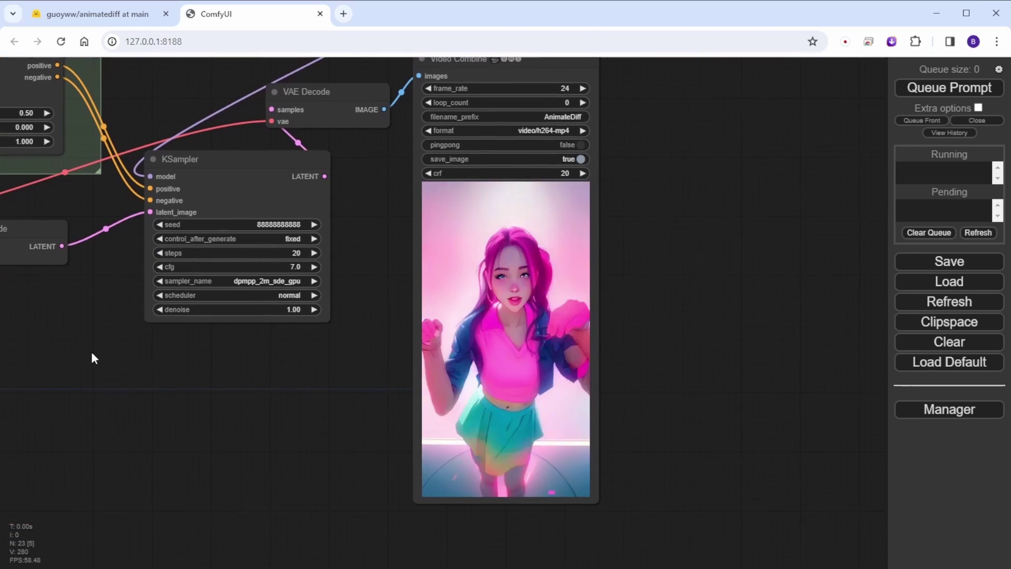